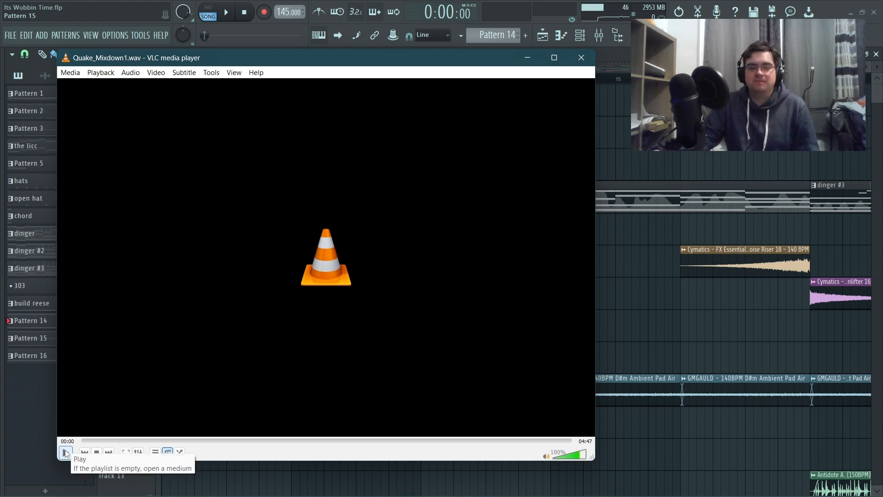
Play Quake_Mixdown1.wav, switch to FL Studio and follow the intro in the playlist up to about bar 21.
left_click(65, 453)
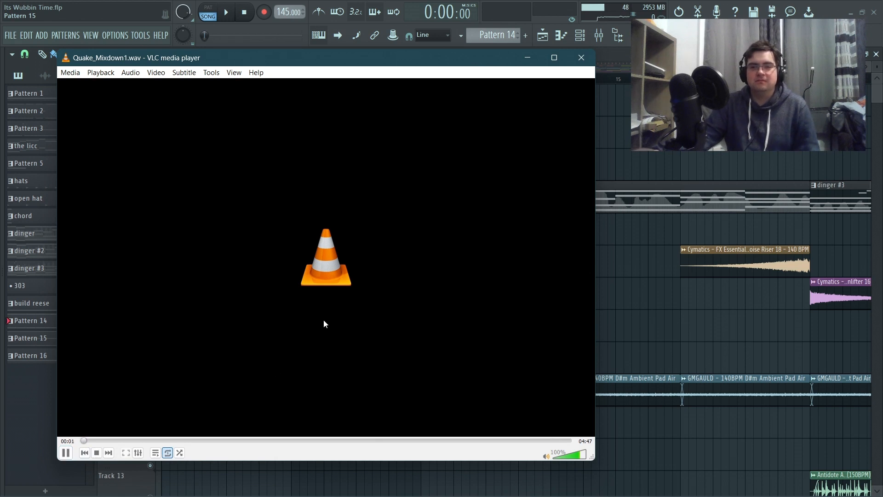
left_click(649, 114)
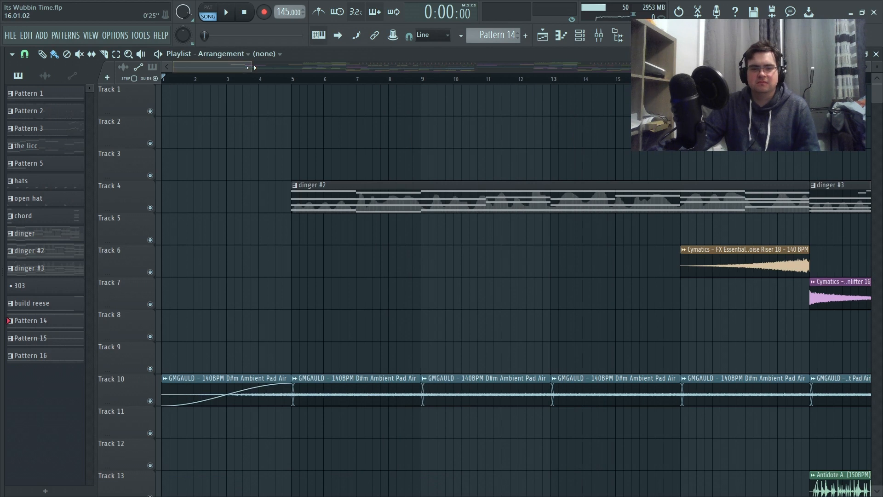
left_click_drag(236, 67, 263, 70)
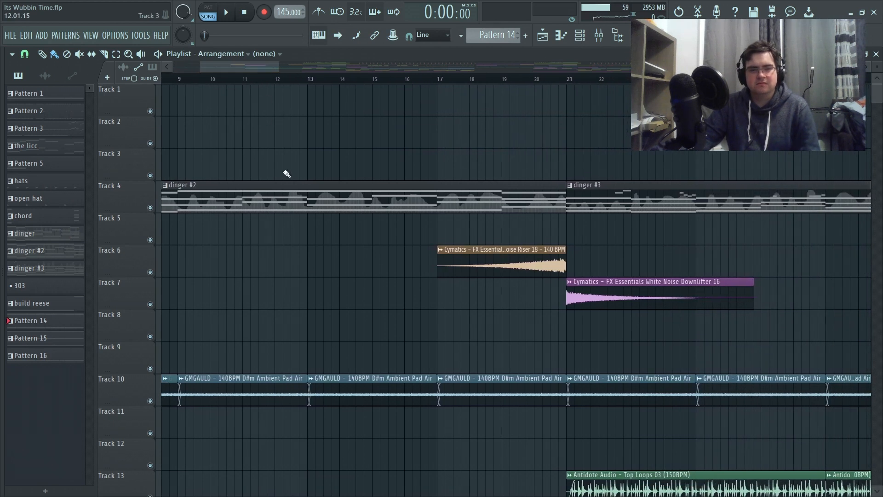
left_click_drag(267, 68, 283, 68)
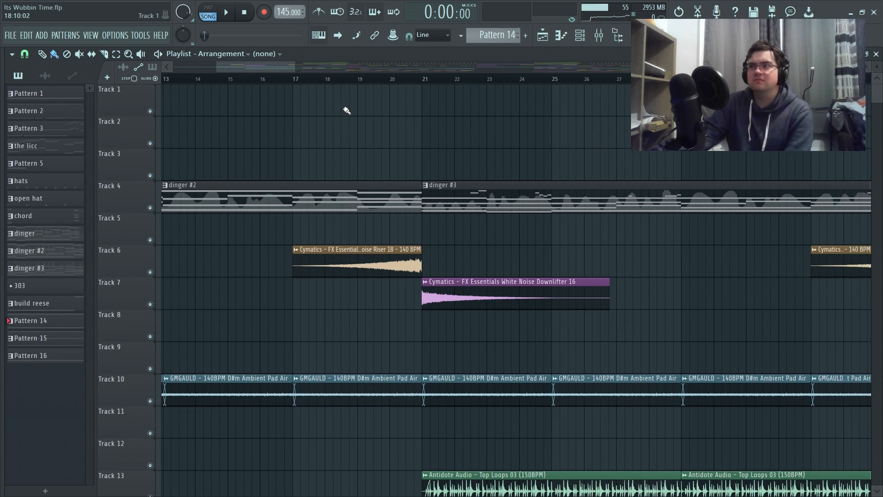
left_click_drag(269, 66, 272, 67)
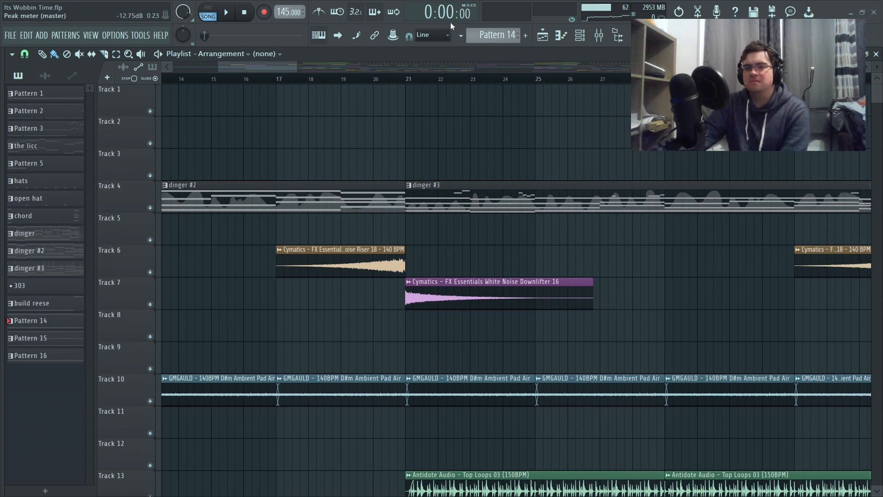
Examine the arrangement from bar 21 through the first buildup to bar 49, with all 17 tracks in view.
left_click_drag(279, 65, 303, 68)
left_click_drag(878, 68, 877, 71)
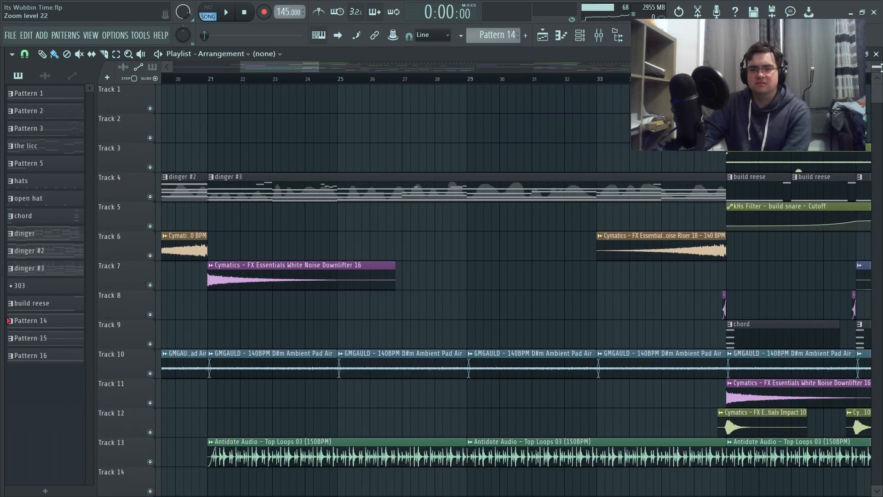
left_click_drag(309, 67, 362, 72)
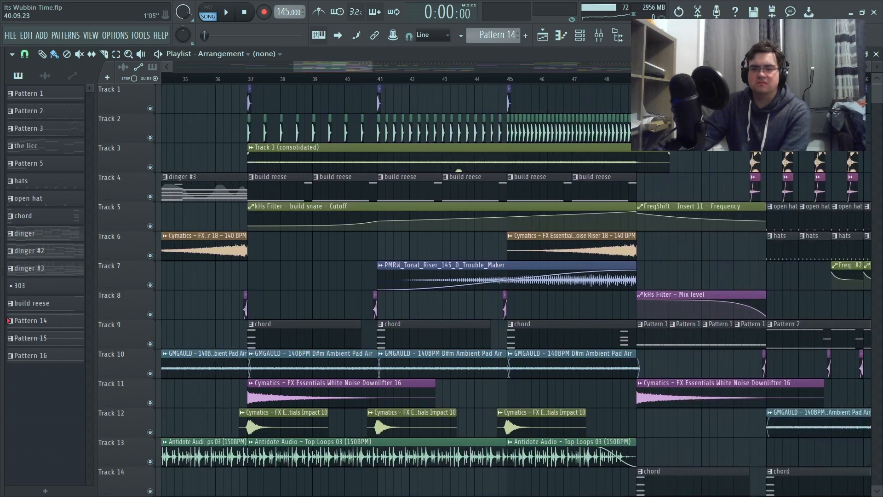
left_click_drag(878, 66, 878, 68)
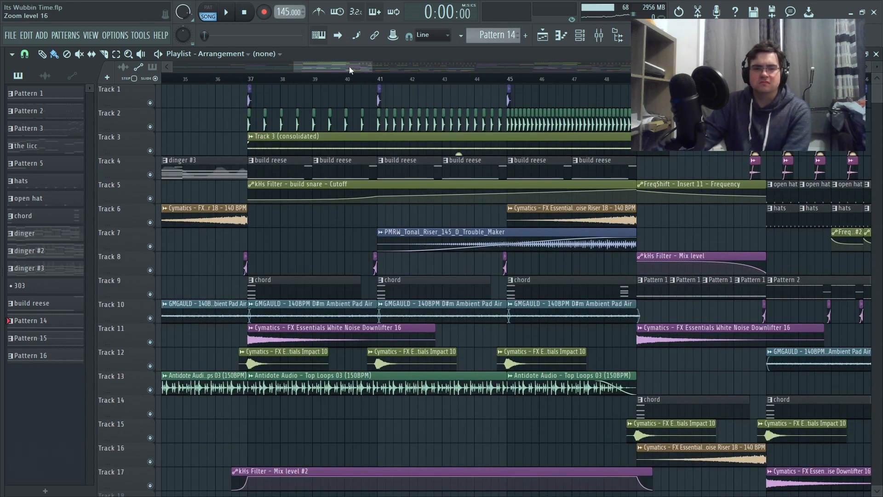
left_click_drag(349, 66, 360, 67)
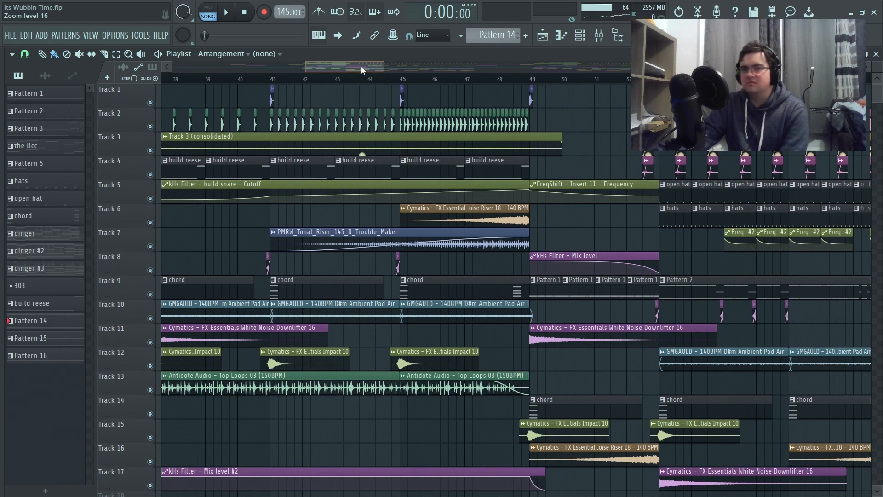
left_click_drag(361, 66, 369, 68)
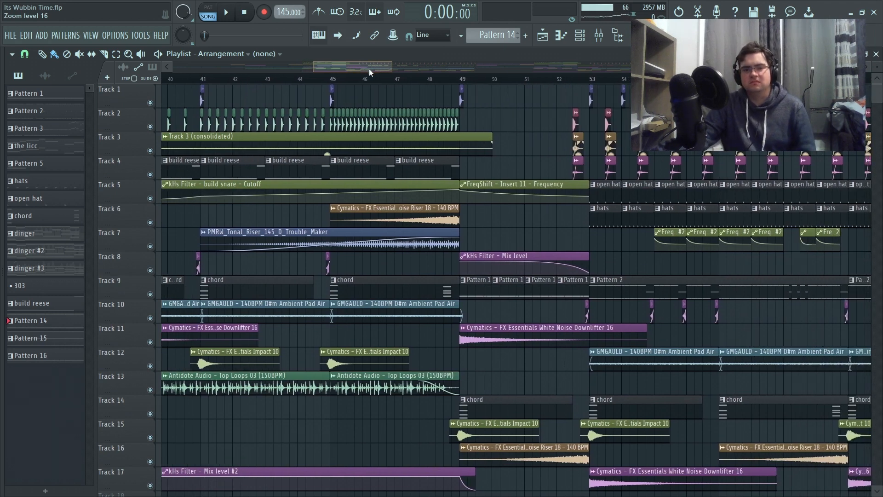
Examine the first drop's drums, Pattern 2 and Pattern 3 clips and automation from bar 49 to bar 85.
left_click_drag(369, 69, 400, 72)
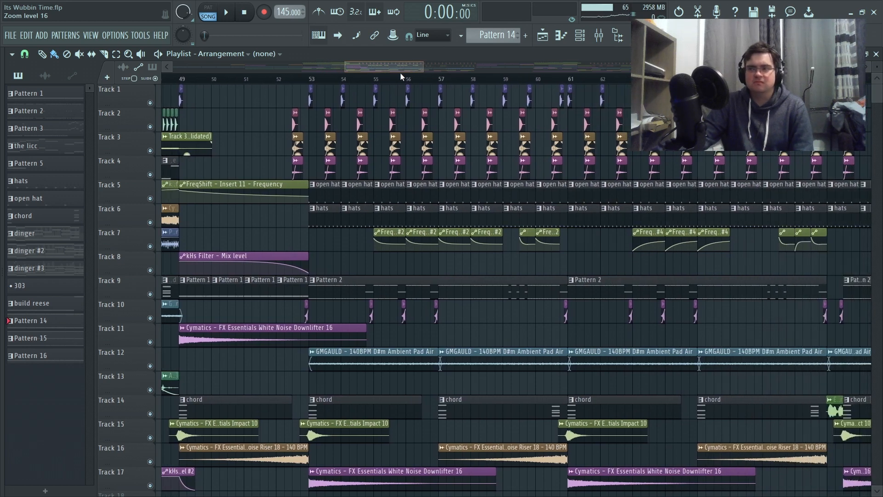
left_click_drag(400, 72, 404, 73)
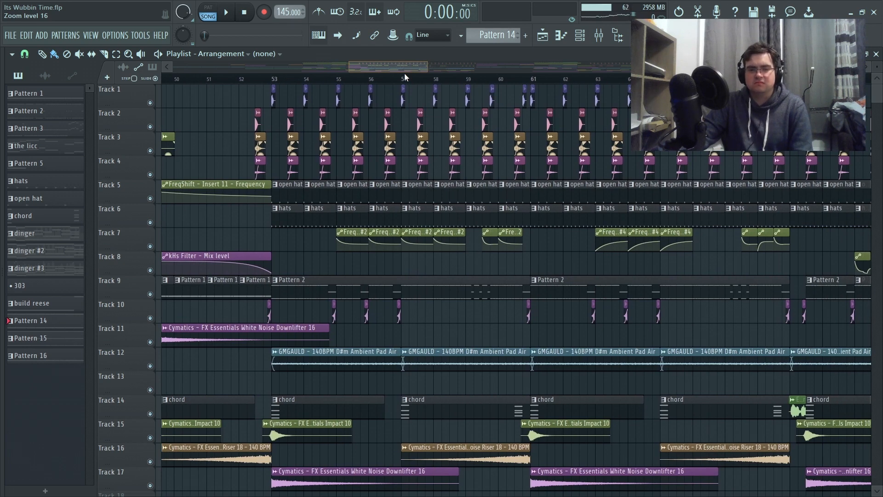
left_click_drag(412, 73, 417, 72)
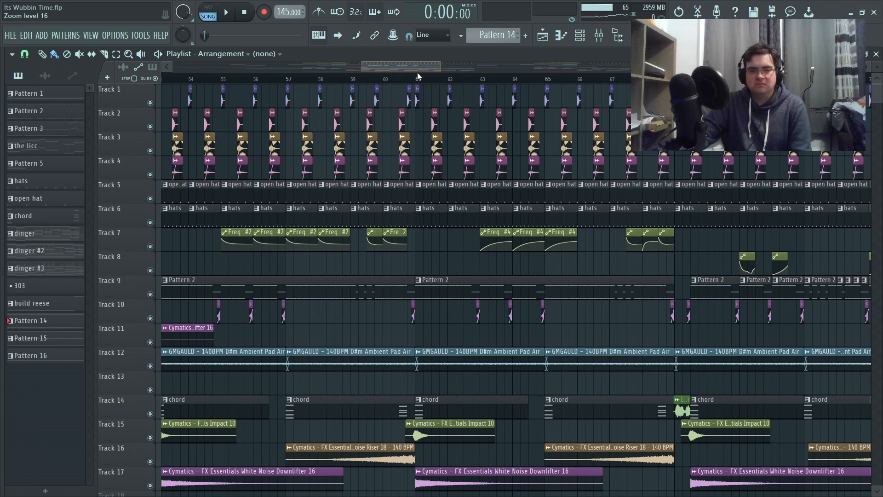
left_click_drag(417, 72, 424, 72)
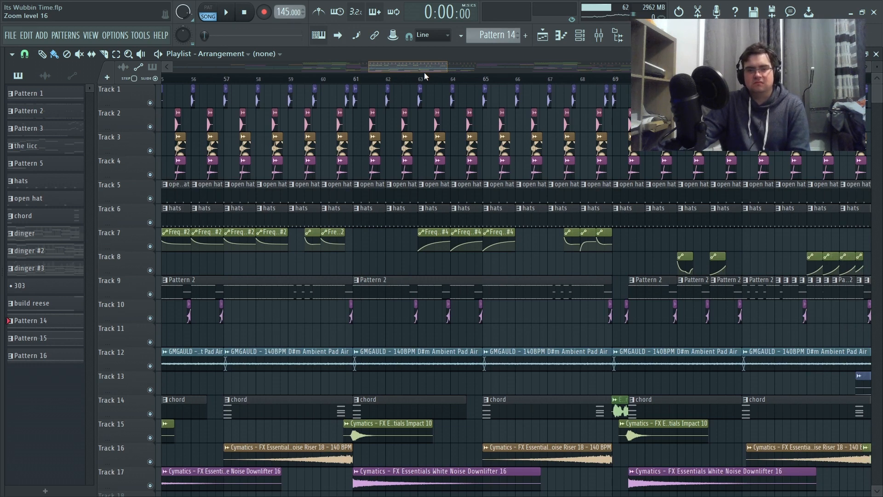
left_click_drag(424, 72, 437, 73)
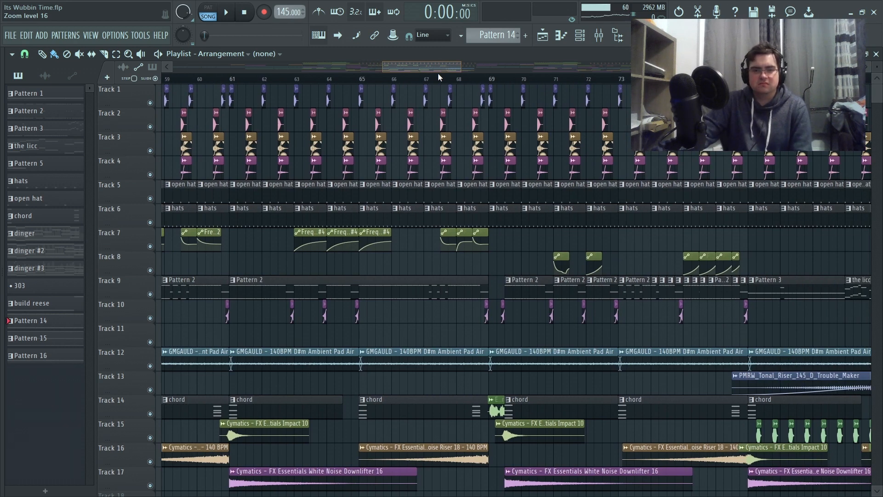
left_click_drag(438, 73, 454, 75)
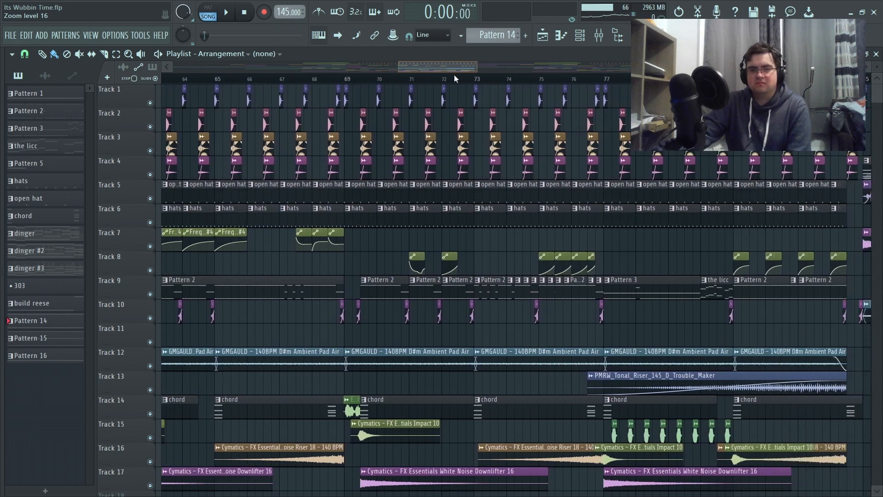
left_click_drag(454, 74, 492, 80)
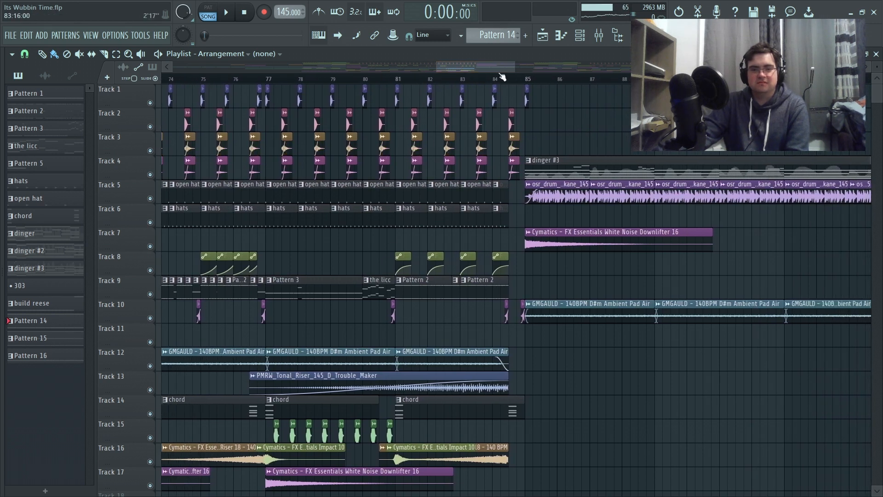
Examine the breakdown from bar 85 and the second buildup from bar 101 to bar 113.
left_click_drag(494, 68, 533, 73)
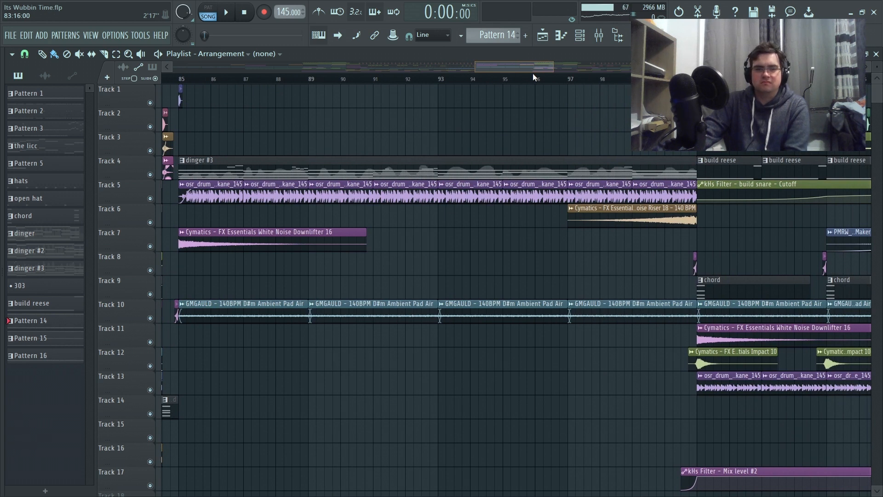
left_click_drag(533, 73, 553, 76)
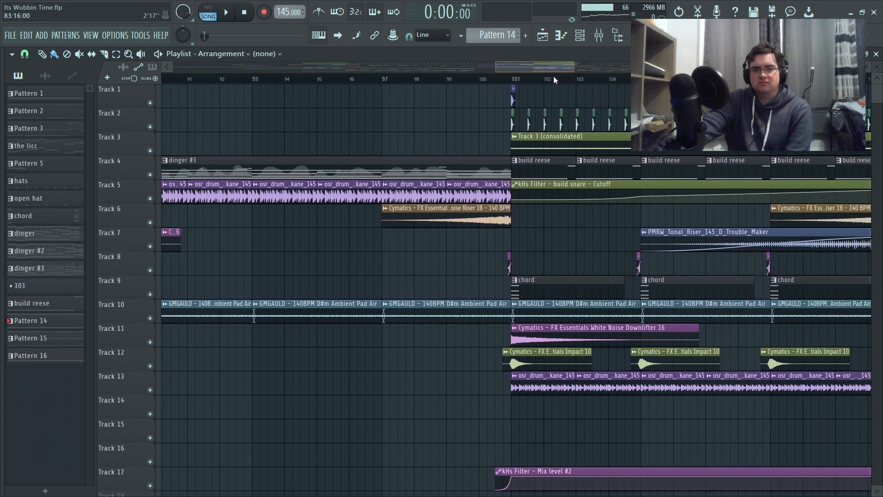
left_click_drag(555, 76, 589, 80)
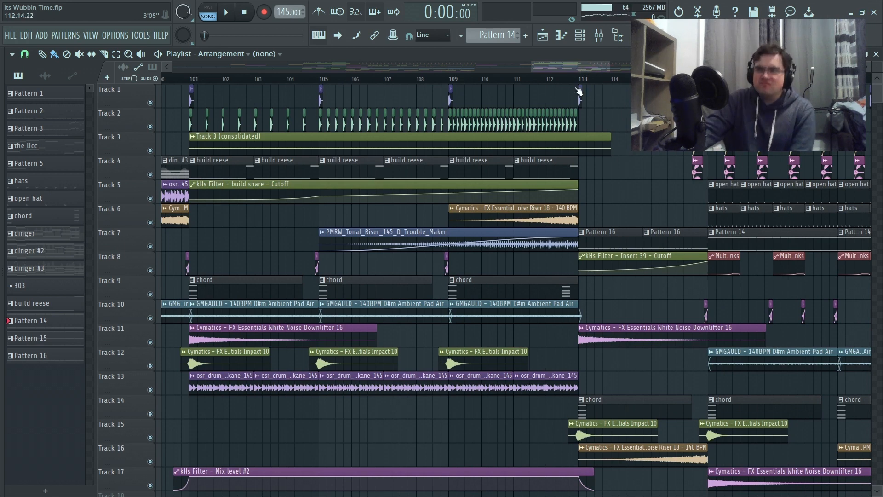
Examine the second drop's Pattern 14 and Pattern 15 clips and automation from bar 113 onward.
left_click_drag(555, 71, 593, 61)
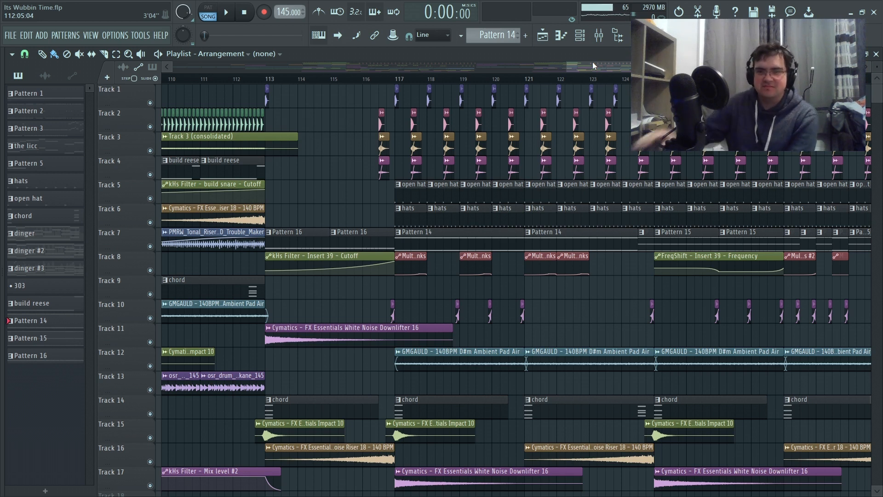
left_click_drag(605, 71, 627, 78)
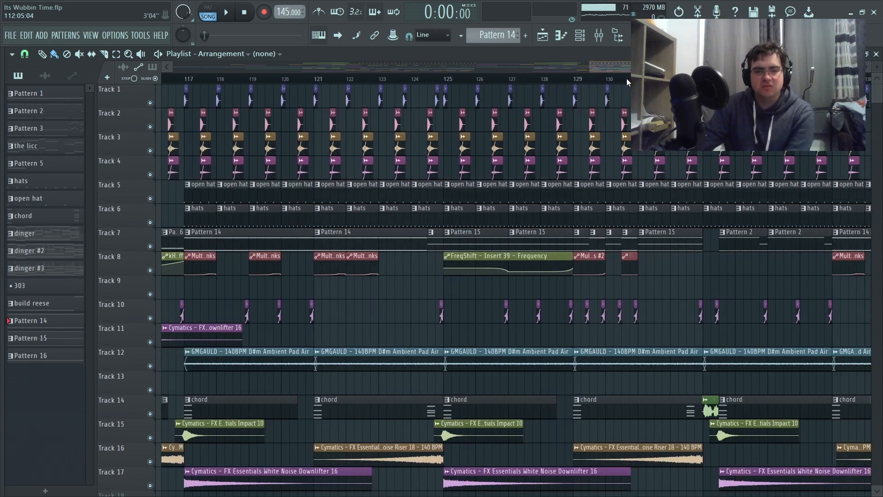
left_click_drag(627, 78, 640, 78)
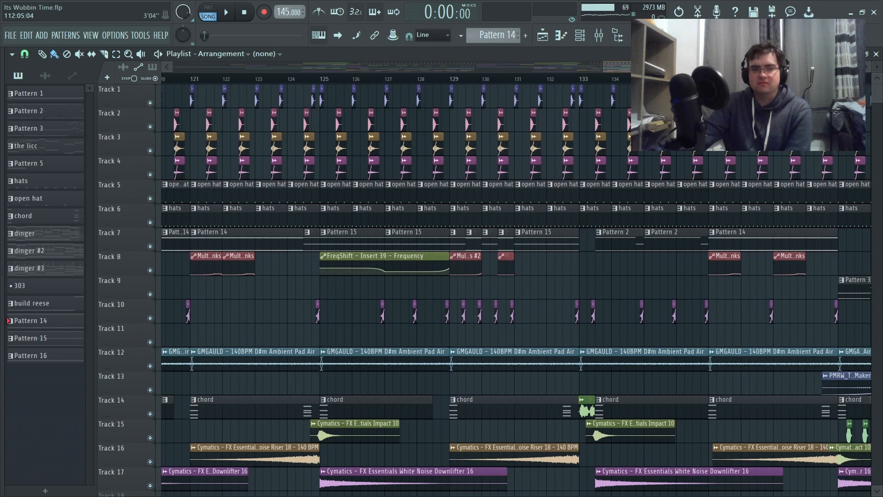
left_click_drag(640, 67, 641, 67)
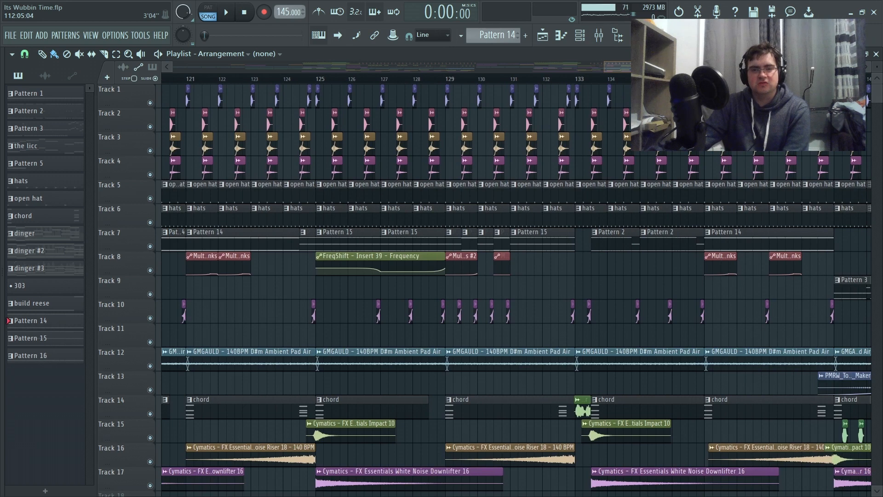
left_click_drag(640, 67, 673, 68)
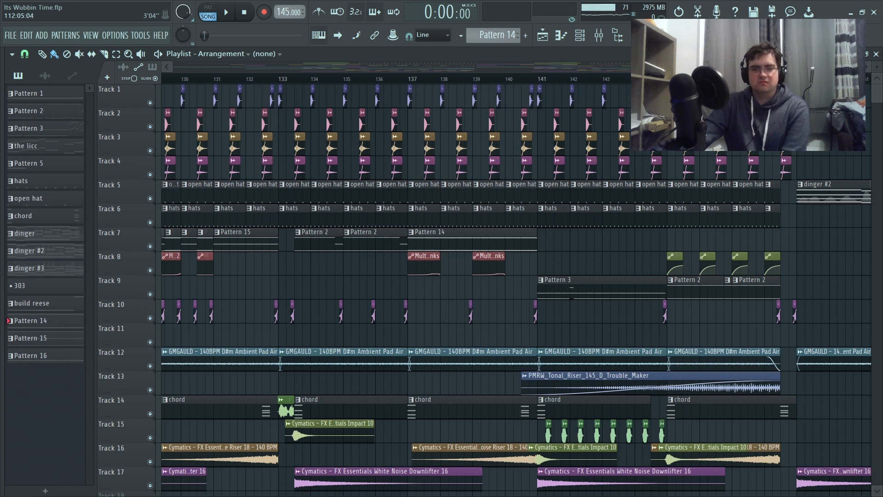
Follow the arrangement from bar 130 through the outro to the closing ELIMINATE_vox_phrase_dubsteptractor clip.
scroll(515, 286, "right", 4)
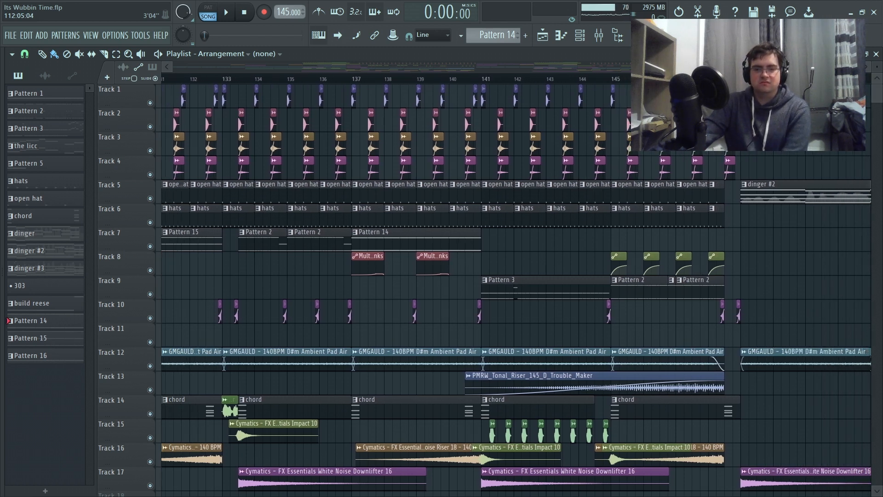
scroll(515, 285, "right", 2)
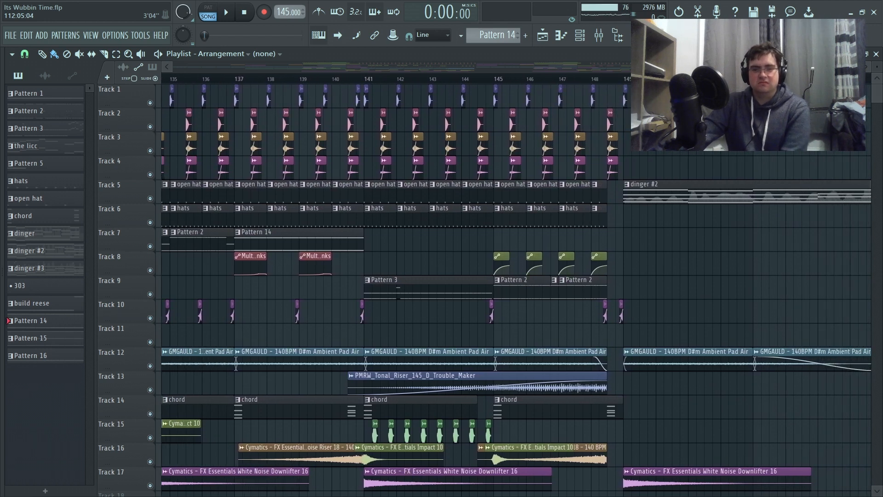
scroll(516, 285, "right", 4)
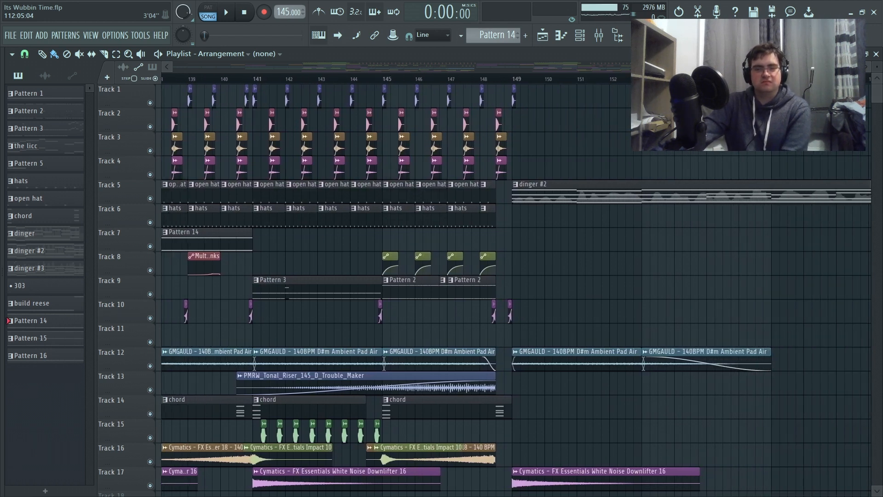
scroll(515, 286, "right", 2)
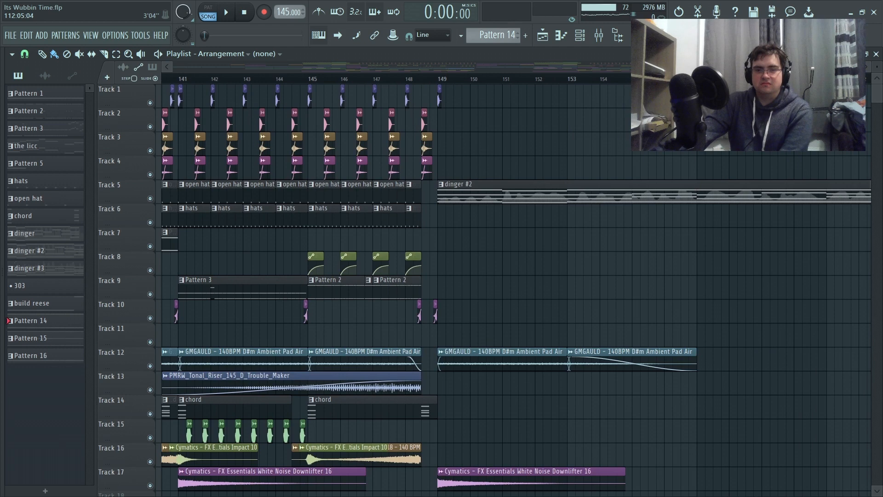
scroll(515, 285, "right", 1)
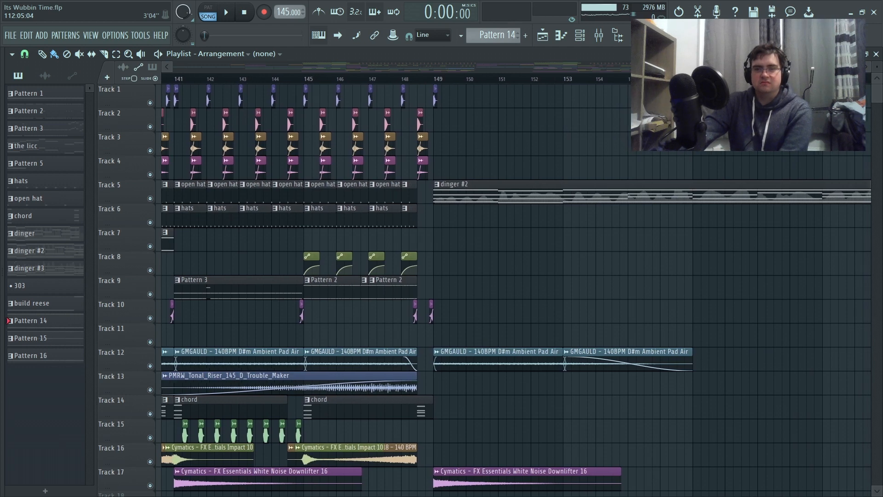
scroll(515, 285, "right", 10)
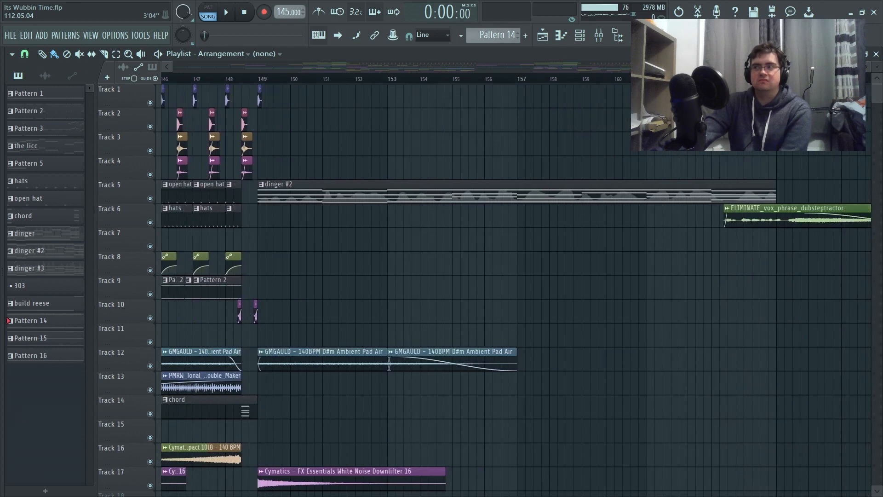
scroll(515, 285, "right", 7)
scroll(515, 285, "right", 1)
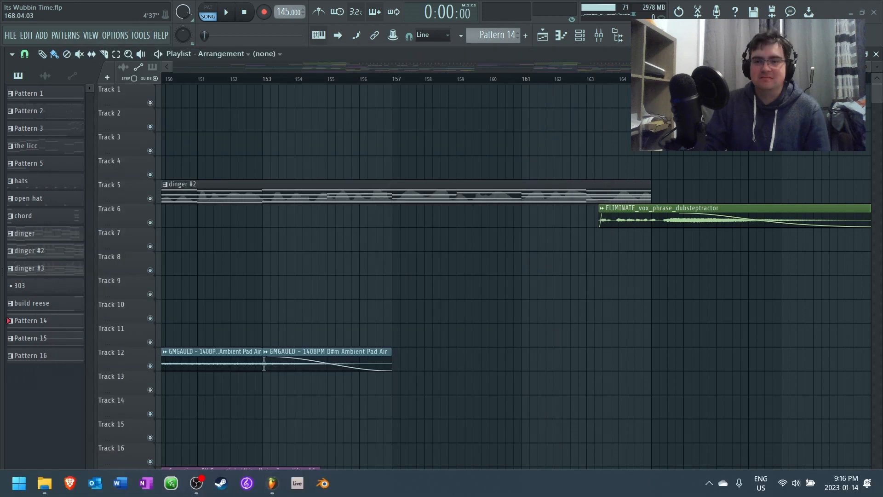
Return to the start of the song and bring the first drop around bar 53 into view.
left_click_drag(753, 67, 254, 80)
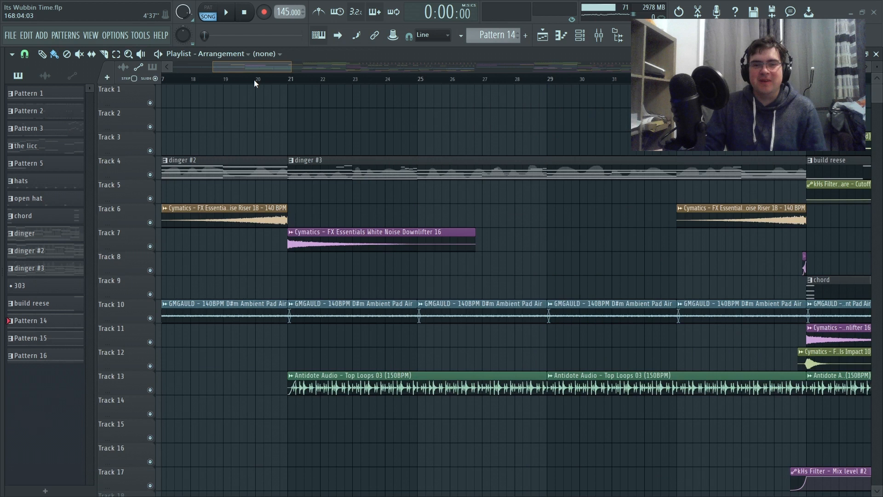
key("Home")
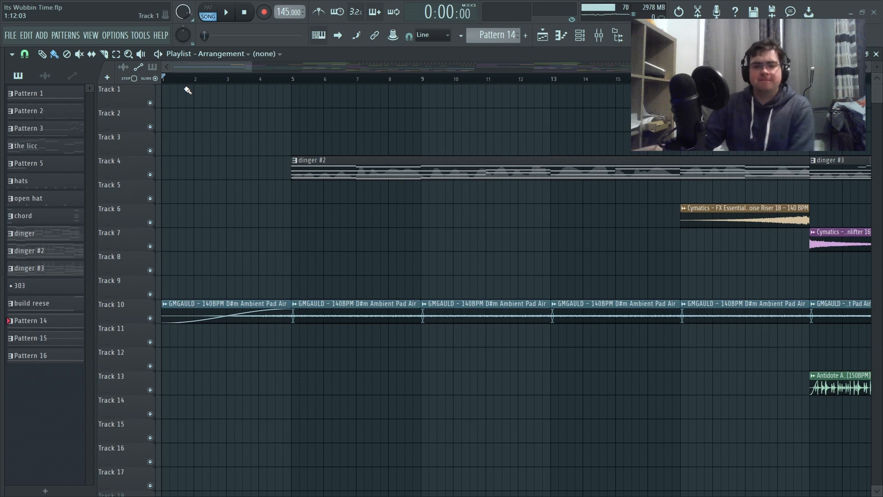
left_click(390, 76)
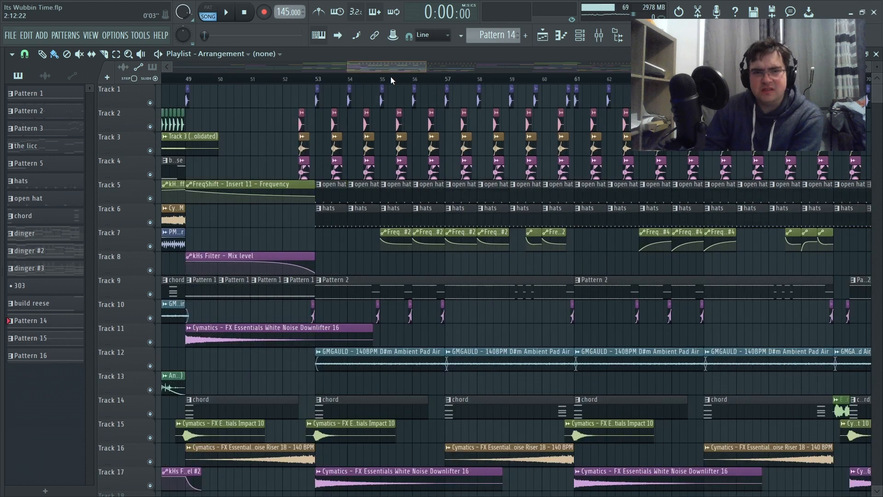
Solo drum tracks 1 to 4 in the playlist and place the playhead at bar 53.
left_click_drag(390, 76, 391, 77)
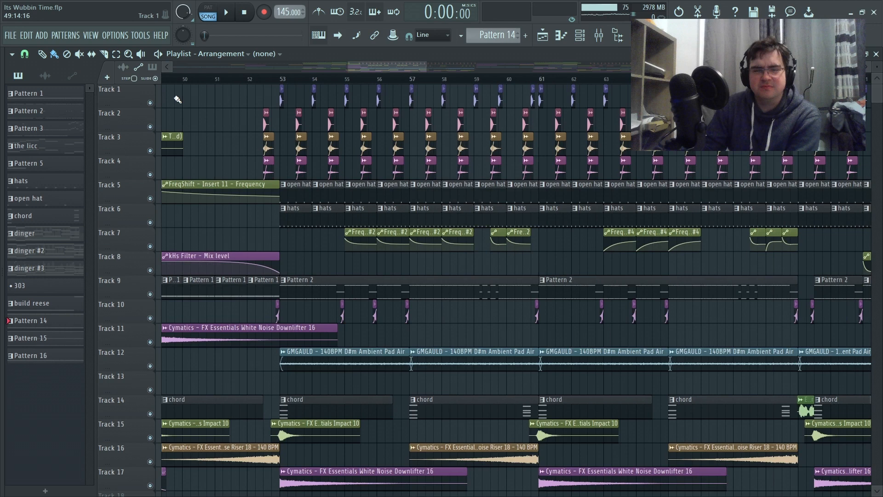
right_click(150, 103)
left_click(150, 126)
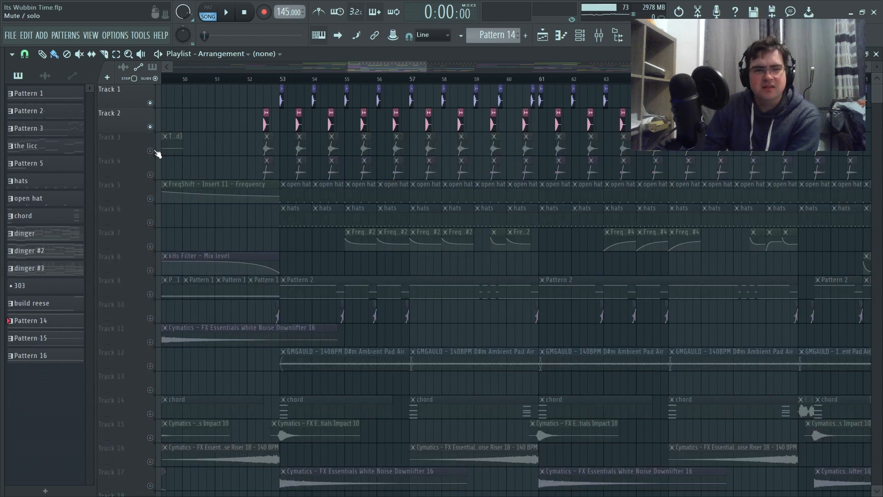
left_click(149, 150)
left_click(150, 174)
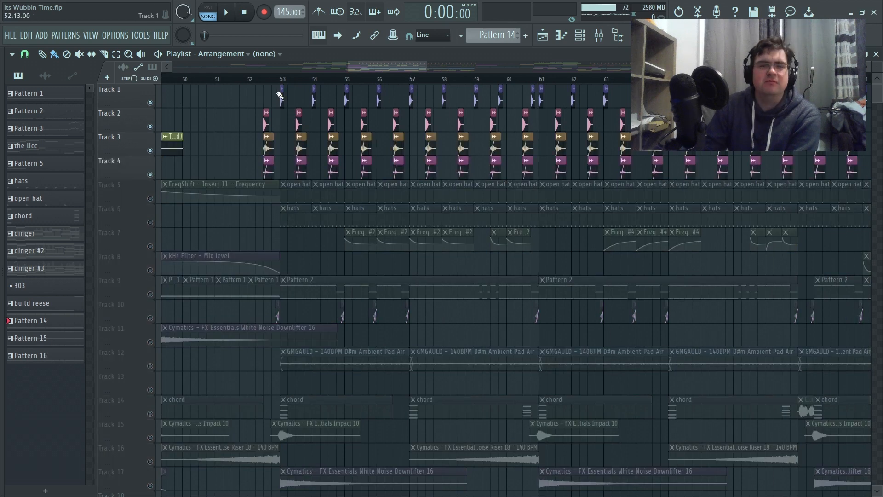
left_click(284, 80)
left_click(283, 79)
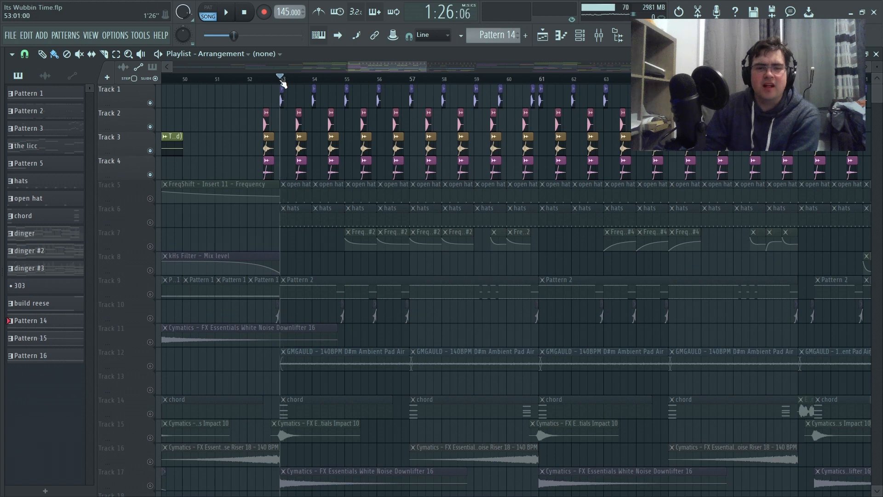
Solo Track 9 instead of the drums and open Pattern 2's TEAROUT C BAs notes in the piano roll.
right_click(150, 104)
right_click(150, 294)
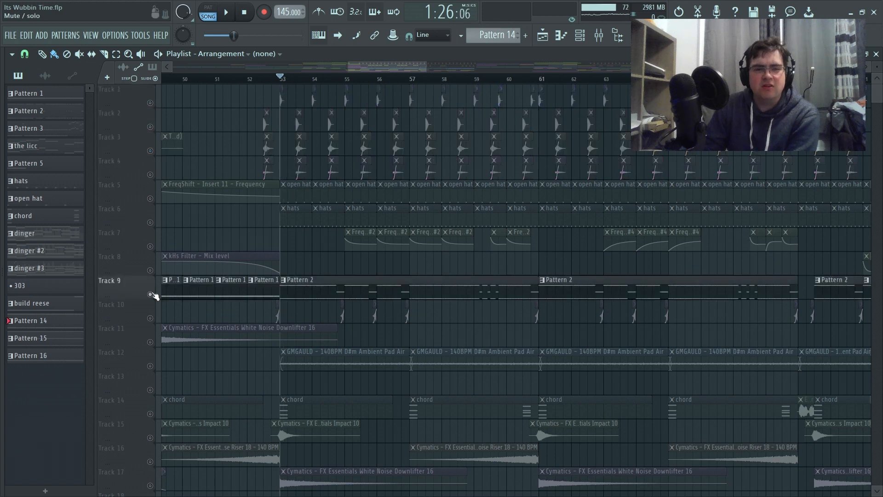
double_click(303, 294)
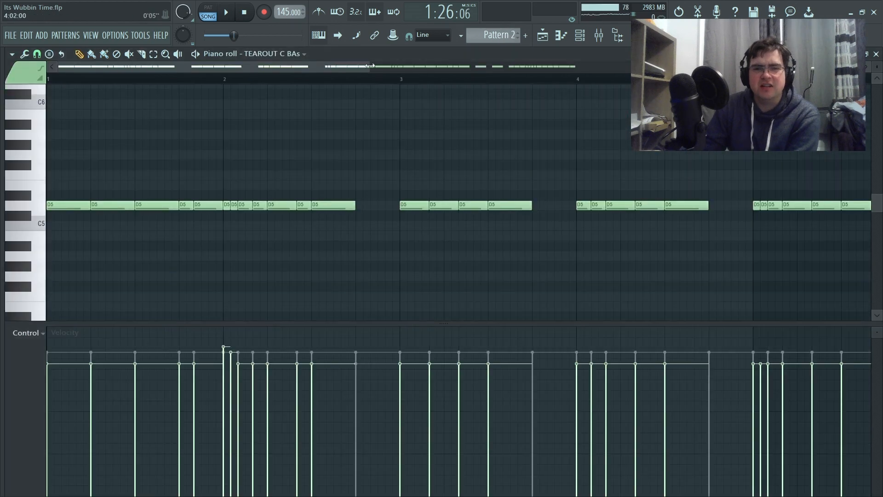
left_click_drag(369, 66, 354, 89)
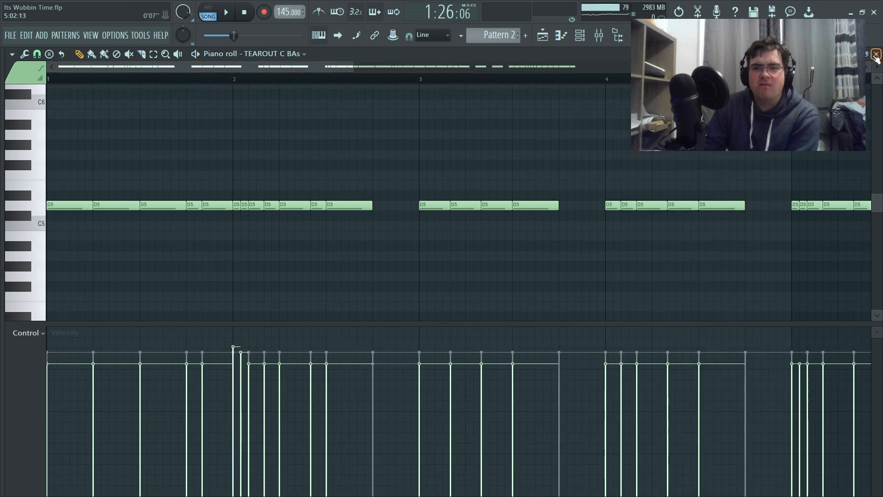
Leave the piano roll and audition Pattern 2 on its own in pattern mode.
left_click(876, 55)
left_click(208, 8)
left_click(226, 12)
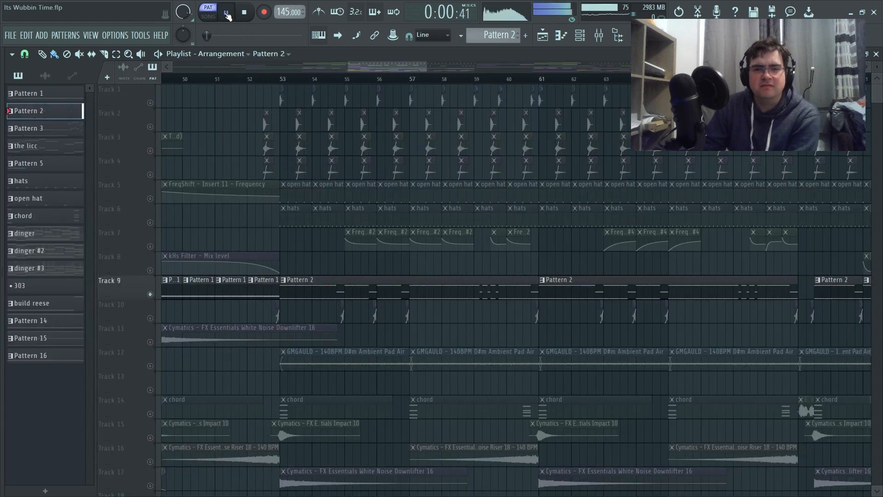
left_click(244, 14)
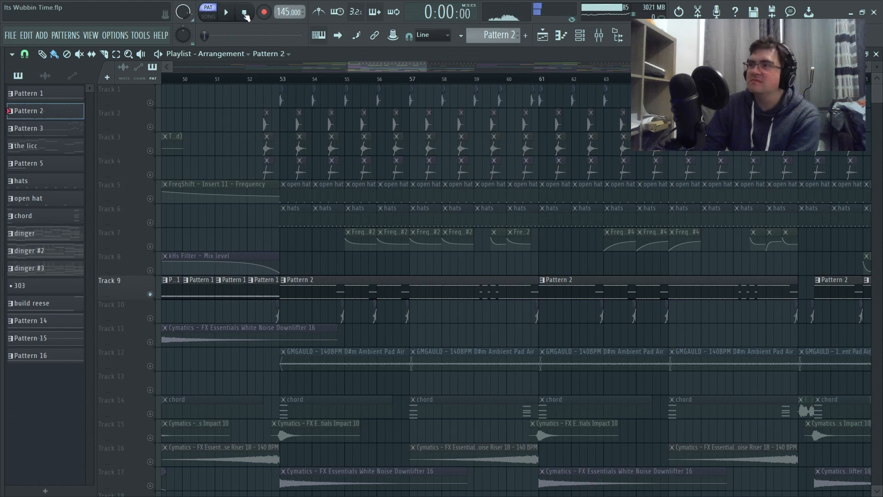
Restore the playlist to a small floating window and bring it fully into view over the channel rack.
left_click(867, 54)
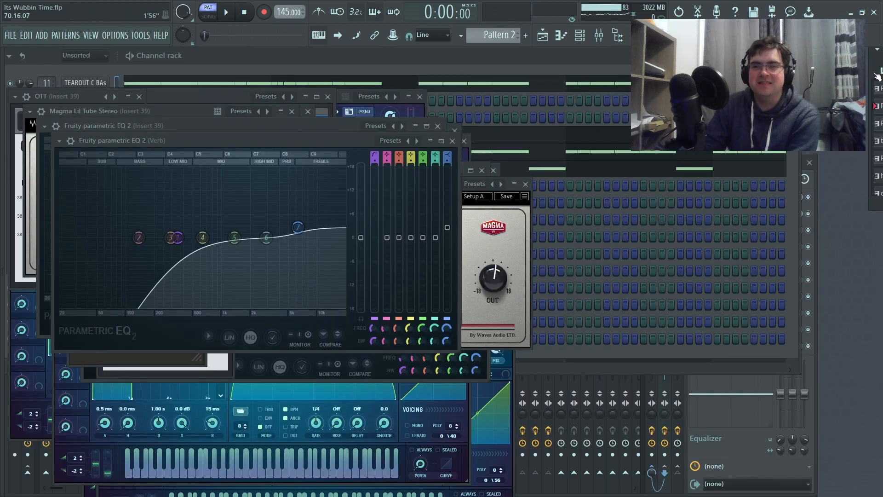
left_click_drag(877, 66, 410, 127)
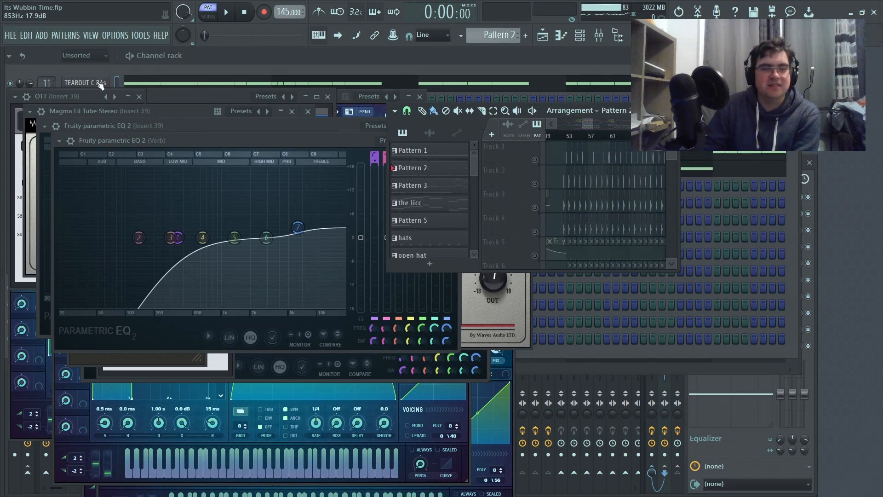
Inspect the TEAROUT C BAs sampler settings and its WAV file in the Samples folder, leaving the sample as is.
left_click(99, 83)
left_click(377, 429)
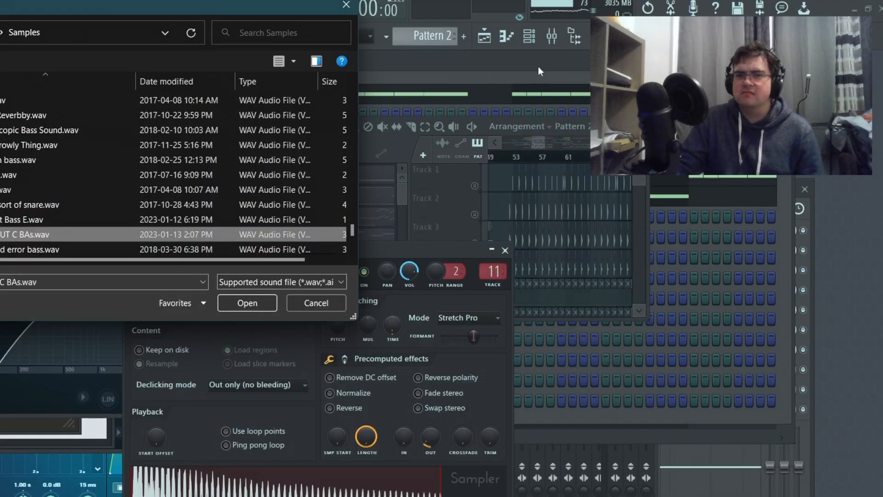
key("Escape")
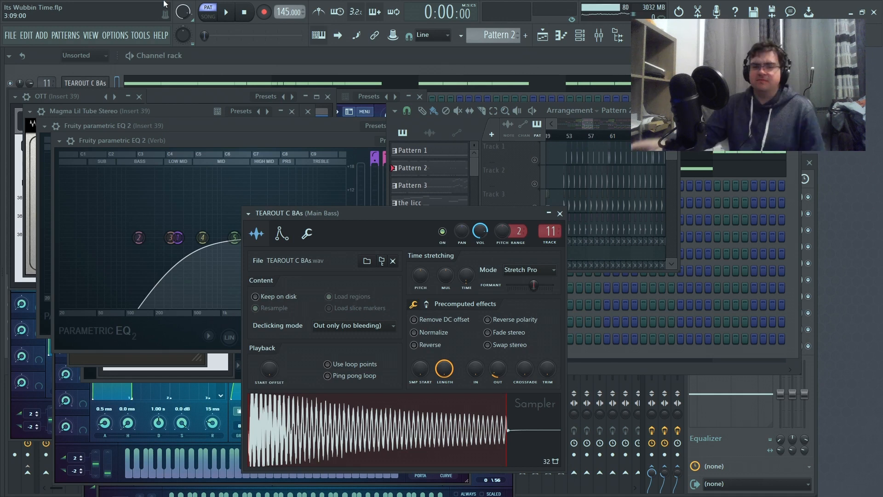
left_click(560, 214)
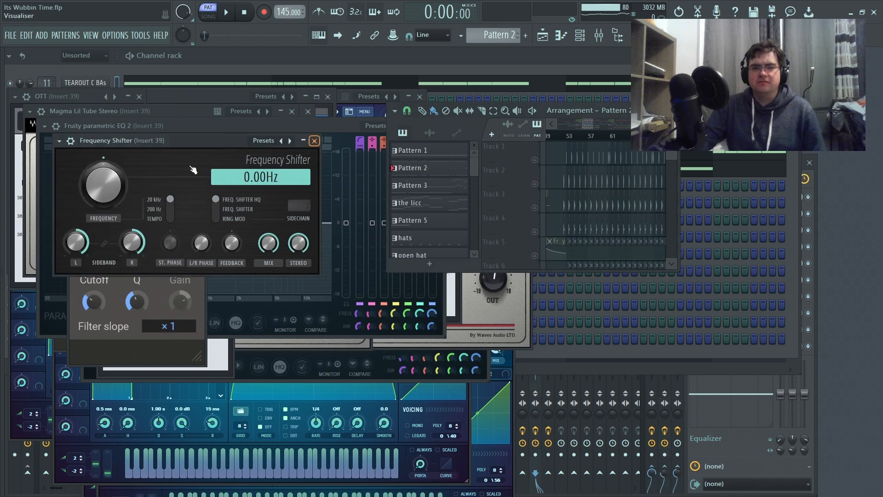
Close the Insert 39 effect windows, including Frequency Shifter, kHs Filter, parametric EQ and OTT, and the WAUW compressor.
left_click(313, 140)
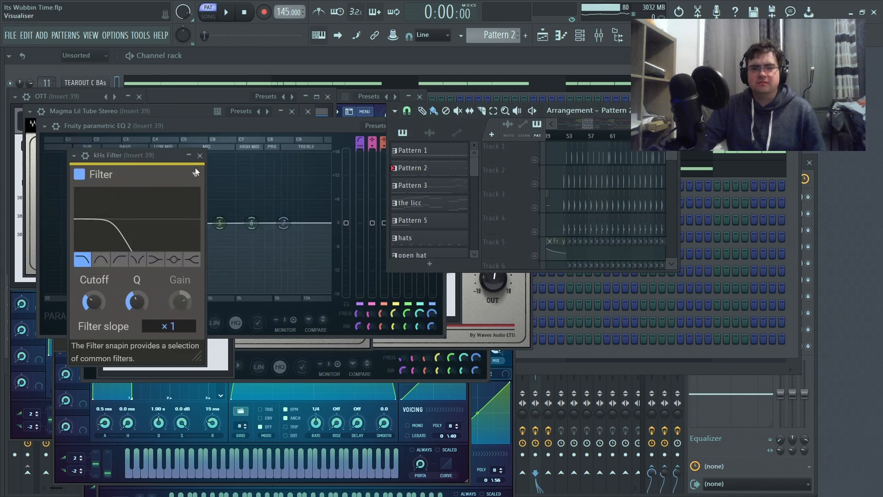
left_click(200, 155)
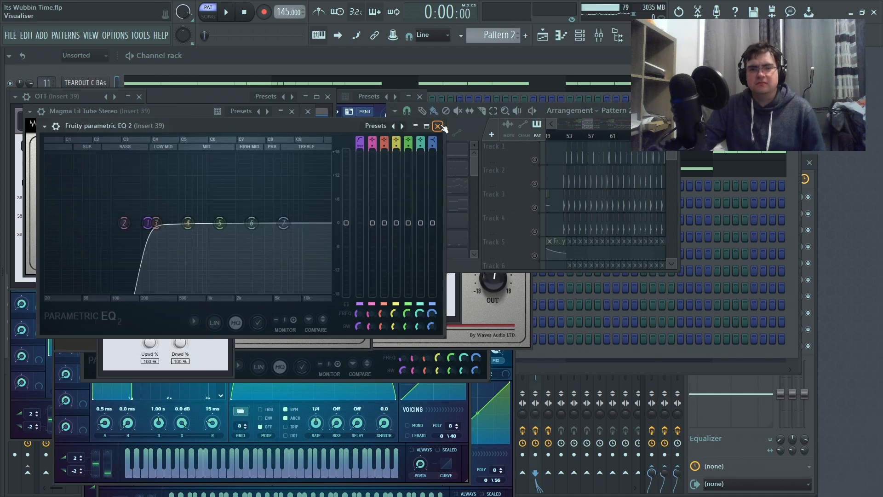
left_click(437, 126)
left_click(307, 111)
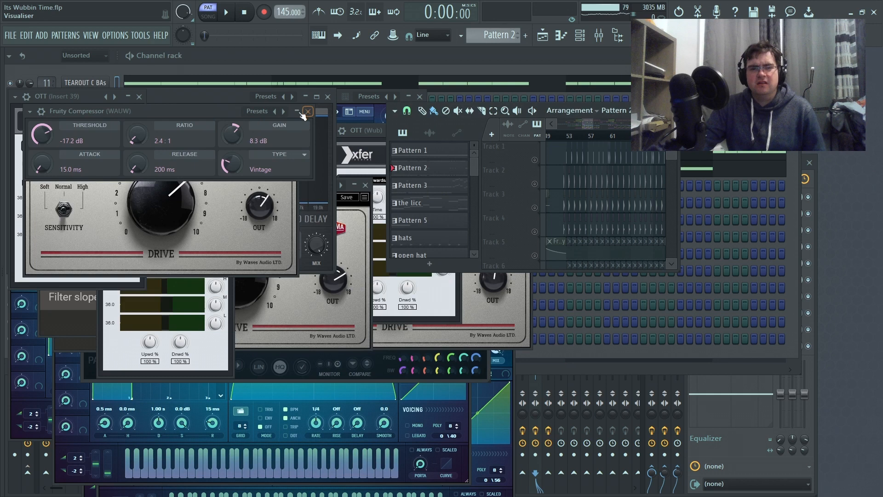
left_click(306, 112)
left_click(328, 97)
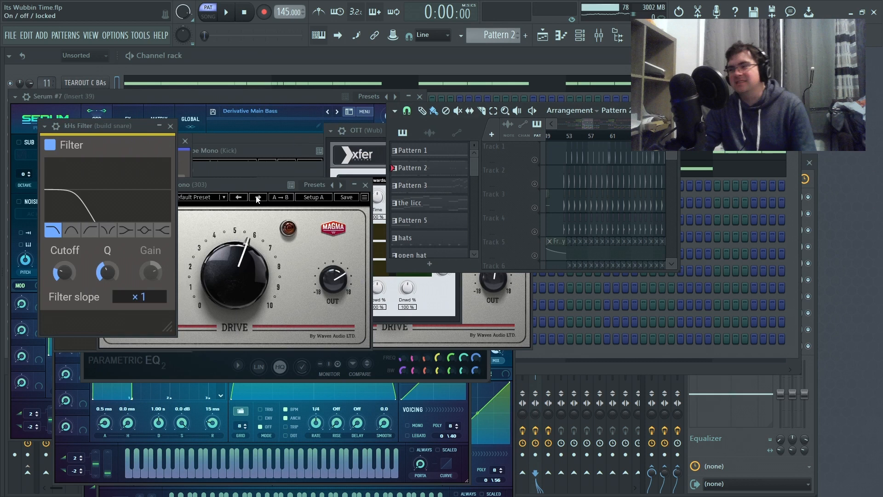
Close the build snare and Main Bass kHs Filters, the tractor Resonator, the NNNNGGG Lil Tube and the Wub OTT.
left_click(170, 126)
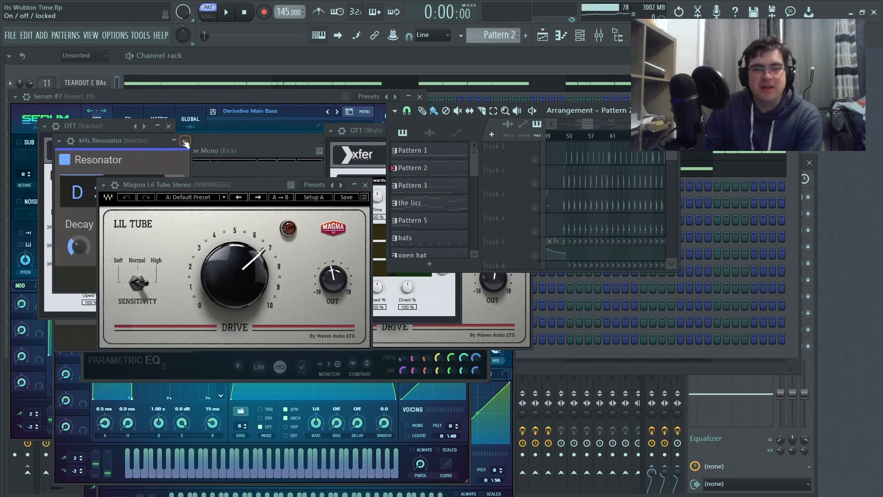
left_click(177, 139)
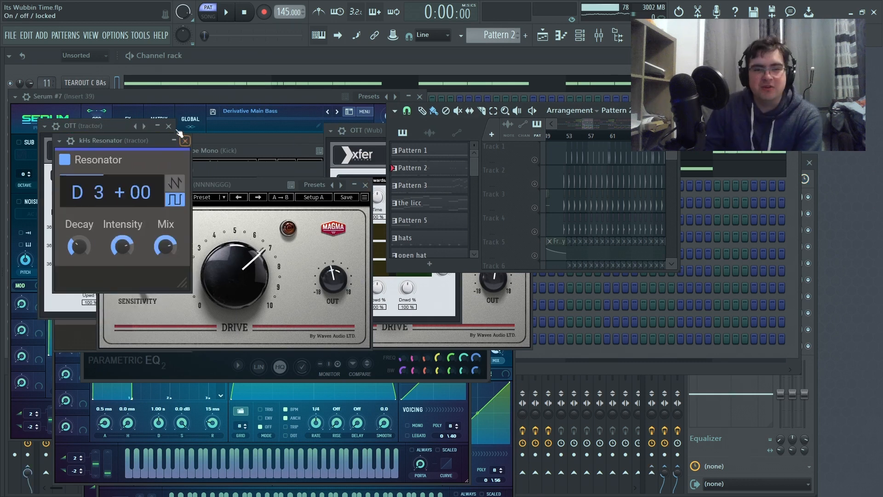
left_click(184, 141)
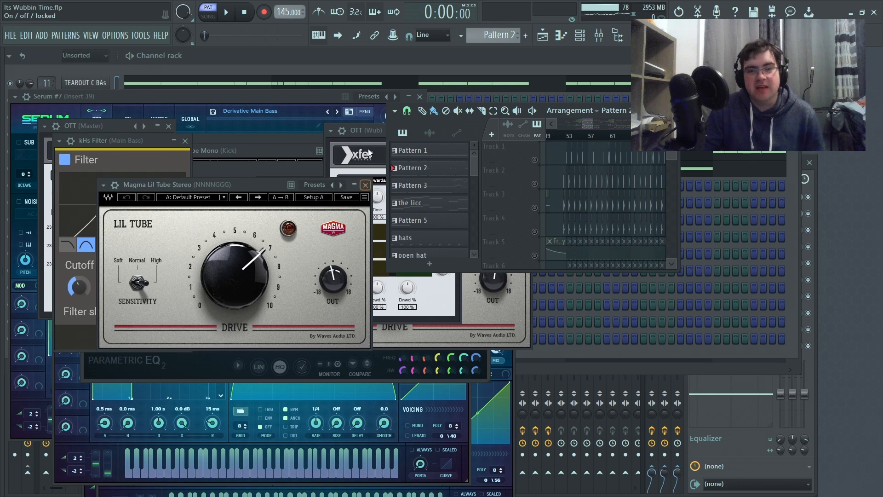
left_click(365, 185)
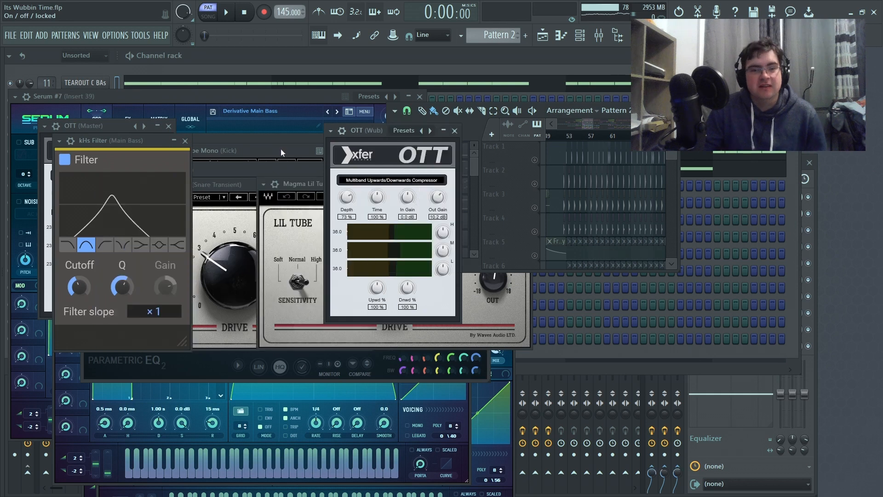
left_click(454, 131)
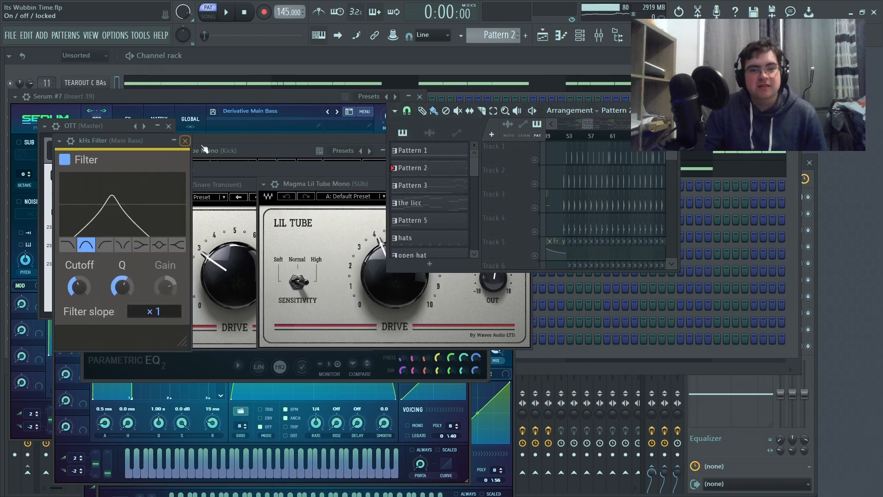
left_click(185, 141)
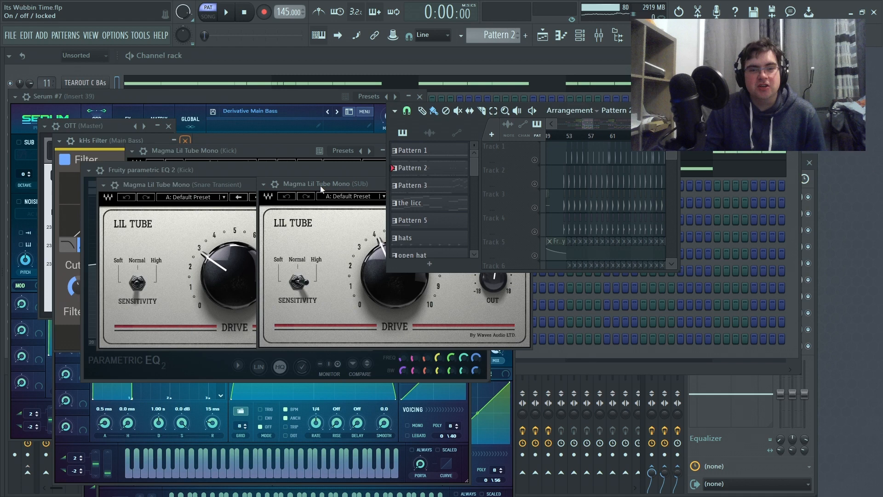
Close the remaining effect windows for the sub, snare transient, kick and master tracks.
left_click_drag(320, 186, 264, 187)
left_click(471, 186)
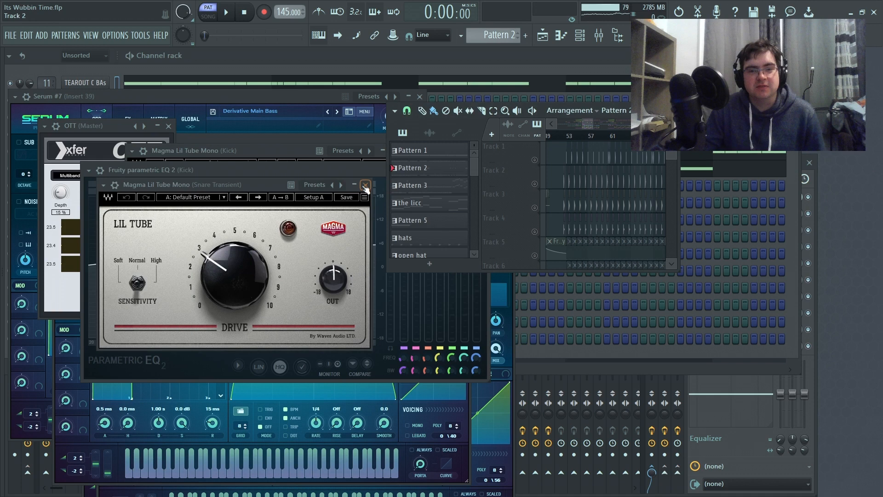
left_click(365, 185)
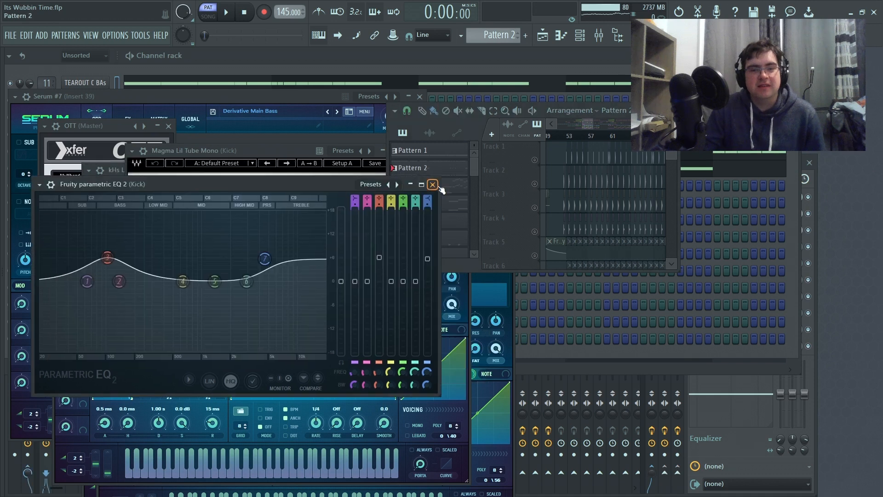
left_click(434, 183)
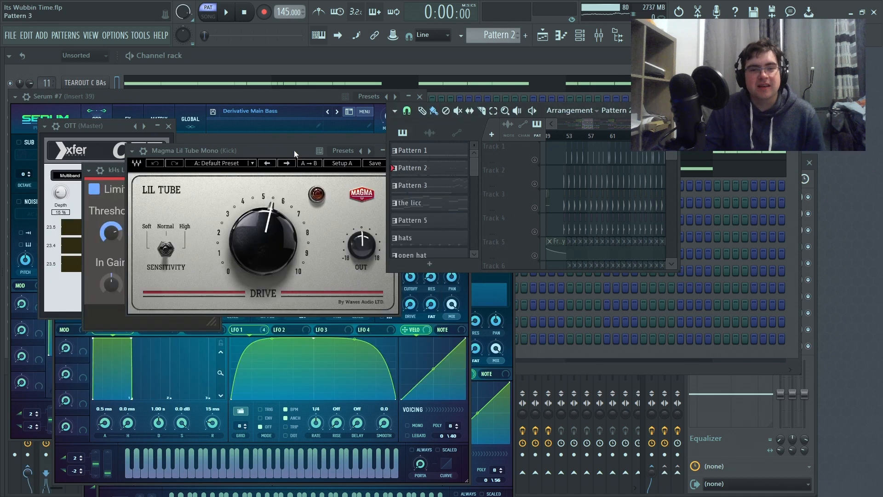
key("Escape")
left_click(214, 170)
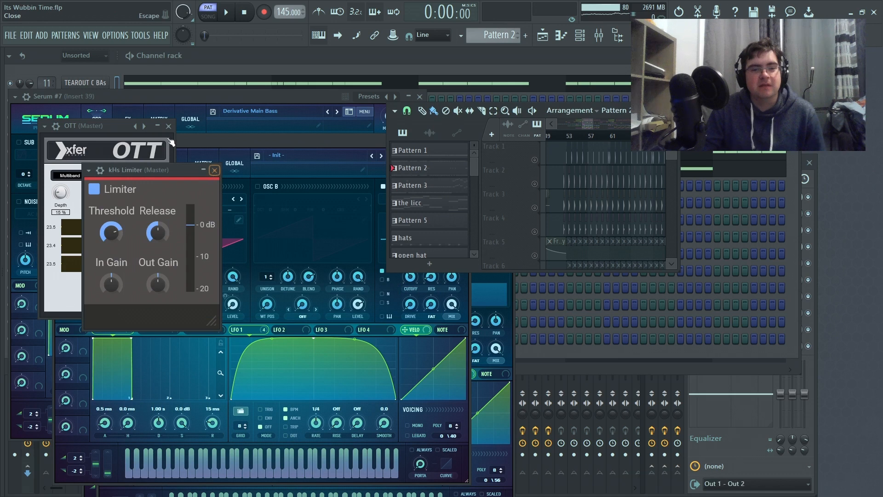
key("Escape")
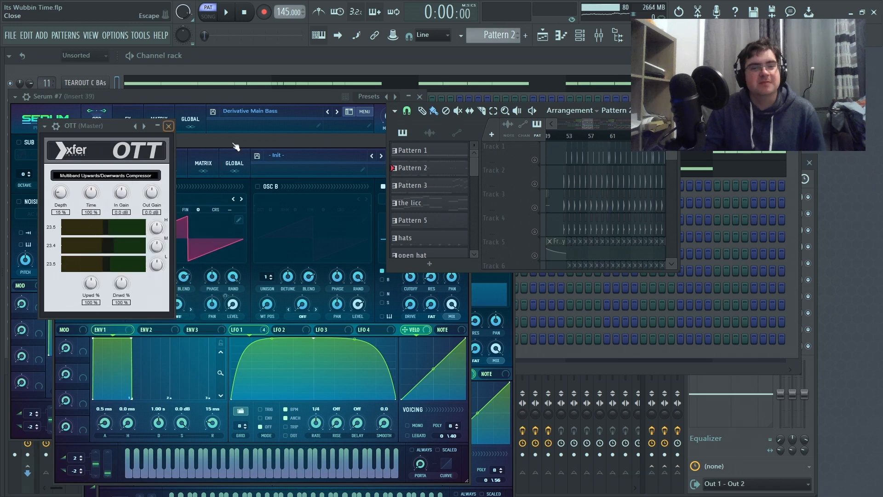
key("Escape")
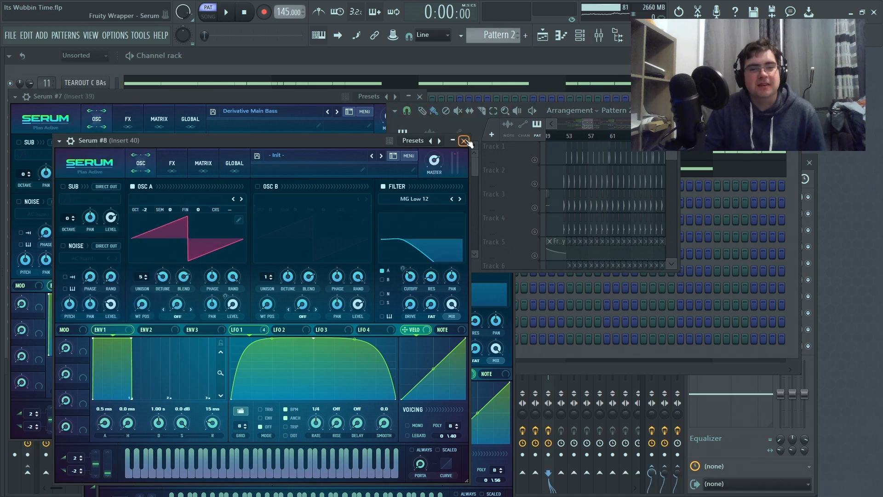
Close the Serum #8, #7, #6, #4 and chord prime windows and move the playlist clear of the upper channel rack rows.
left_click(464, 141)
left_click(419, 96)
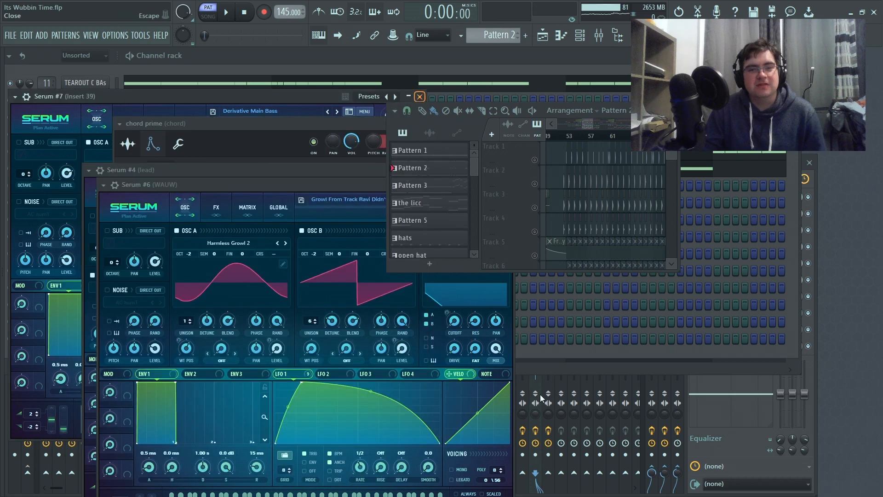
left_click(513, 339)
left_click(509, 186)
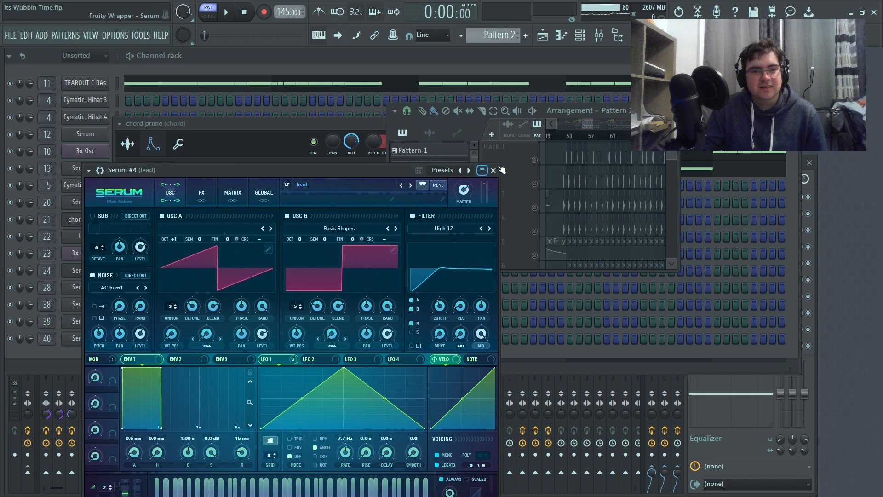
left_click(495, 170)
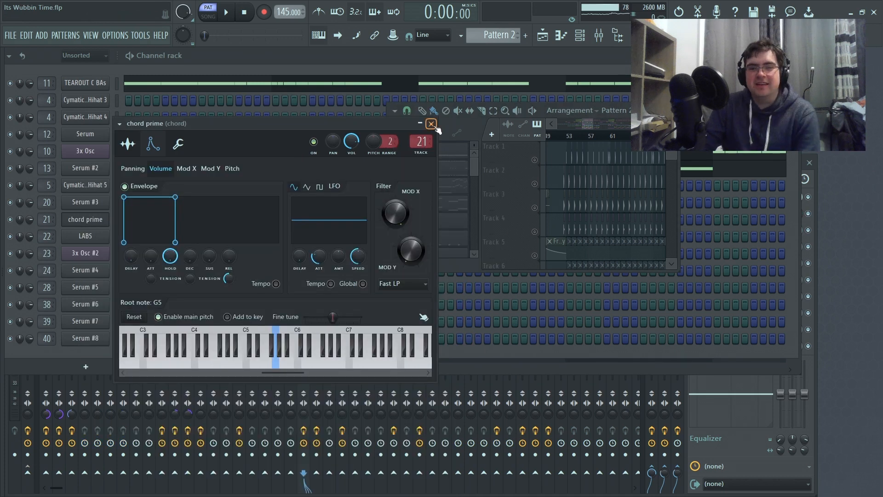
left_click(432, 124)
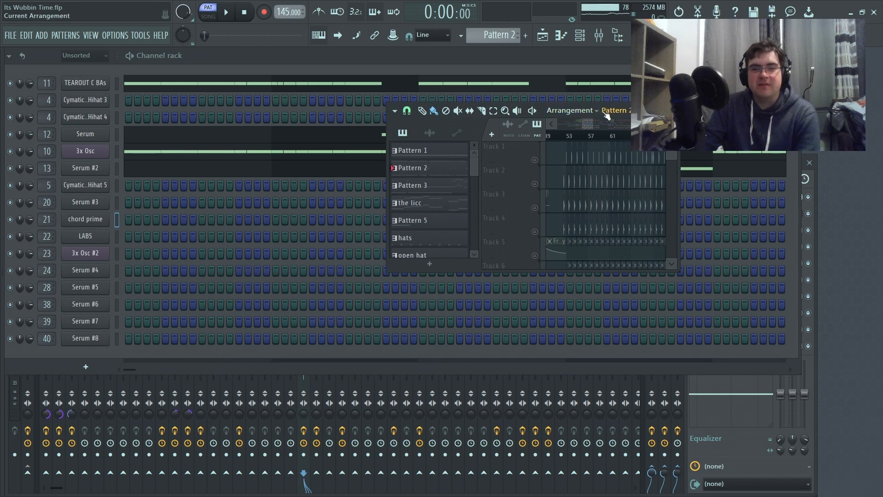
left_click_drag(607, 116, 779, 290)
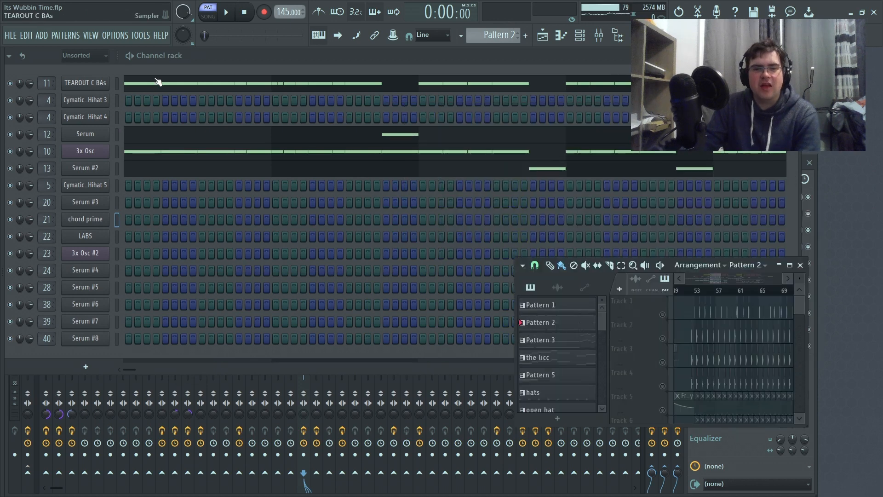
Bring the mixer forward at its first inserts and select Main Bass to examine its effect chain.
left_click(299, 491)
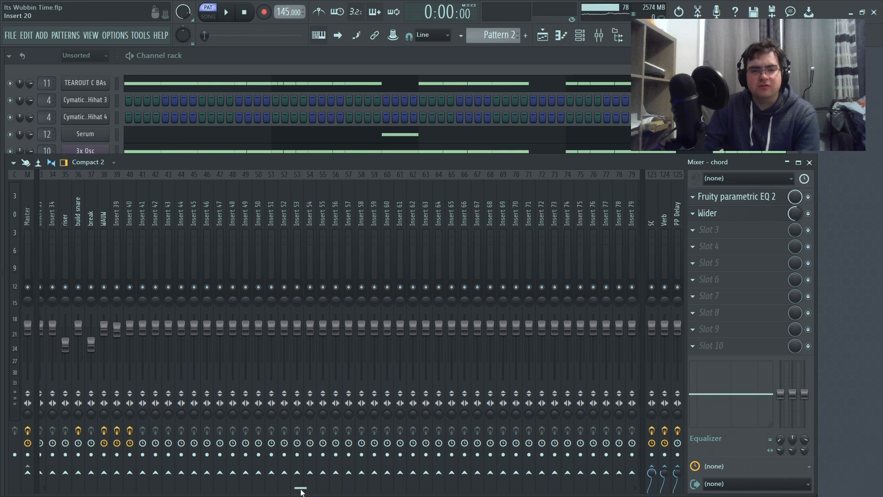
left_click_drag(302, 489, 67, 489)
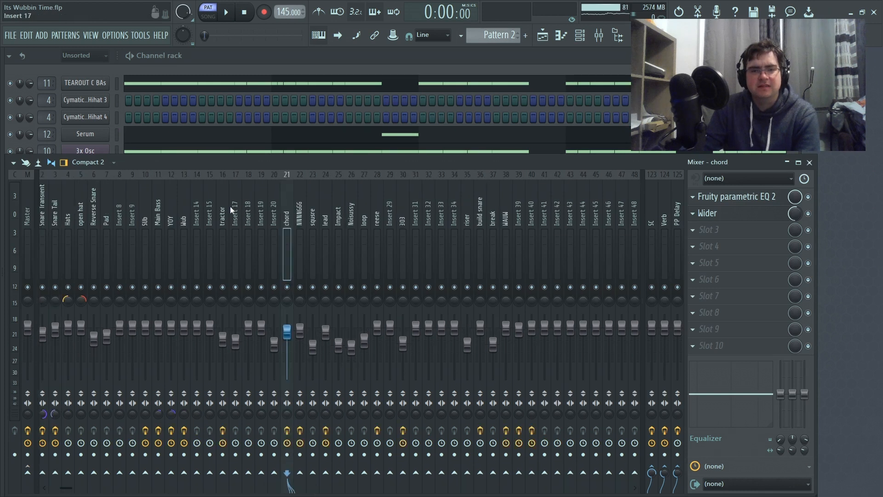
left_click(158, 212)
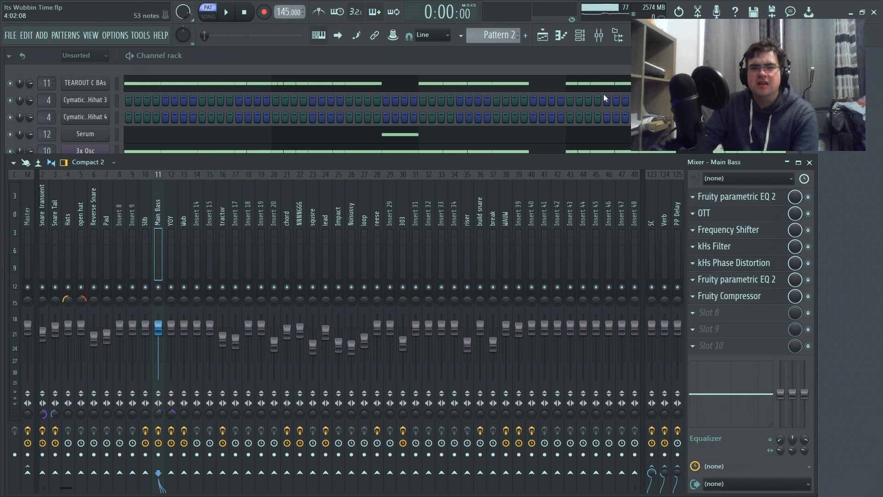
Inspect the YEAUY patch in the Serum instance routed to YOY, and close its window.
left_click(591, 63)
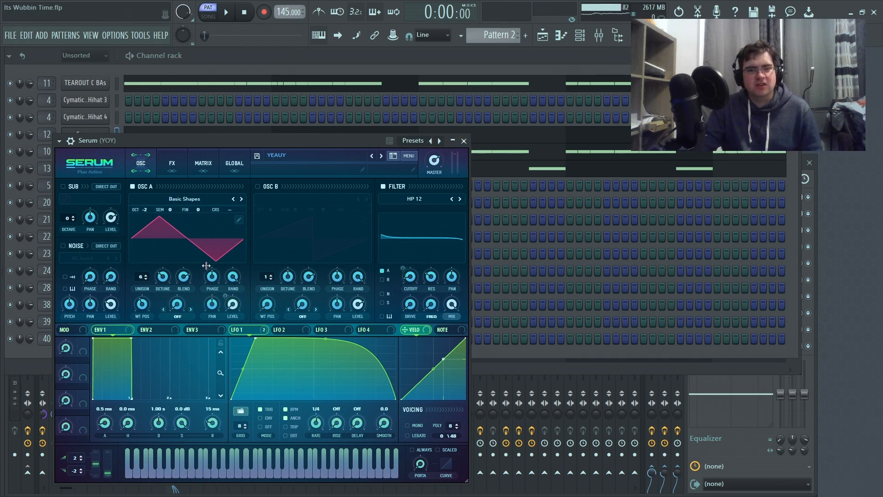
key("alt+F8")
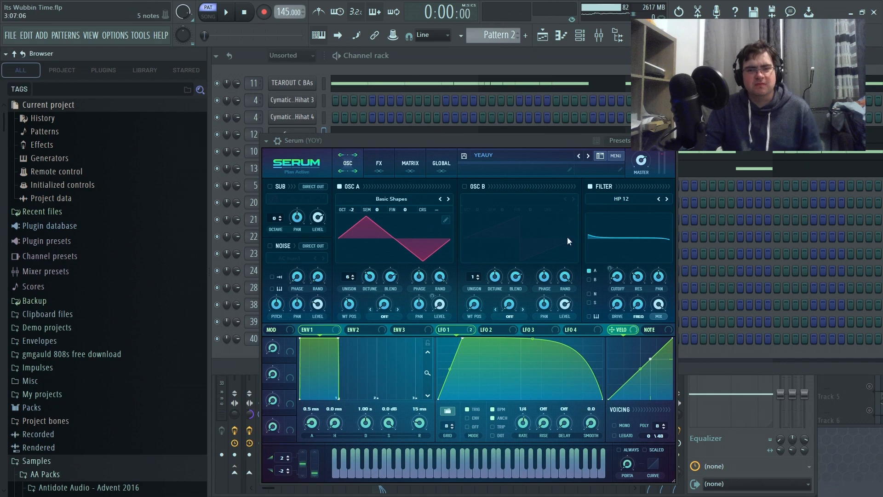
key("alt+F8")
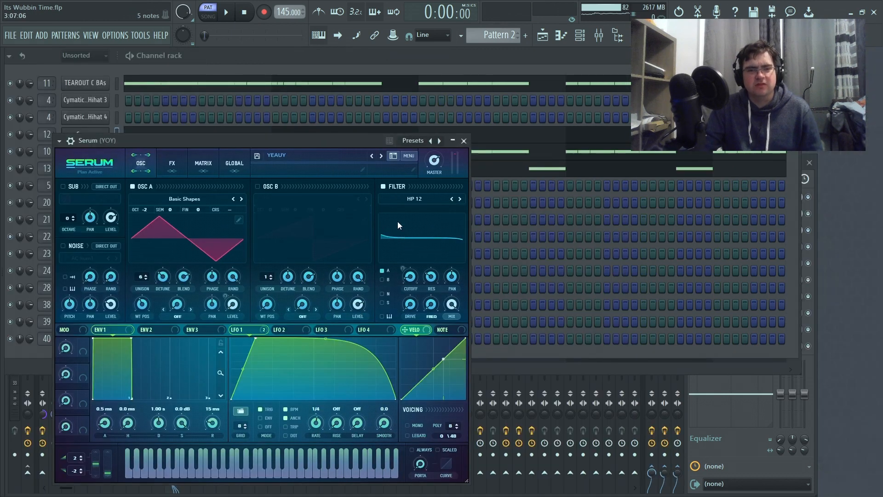
left_click(464, 141)
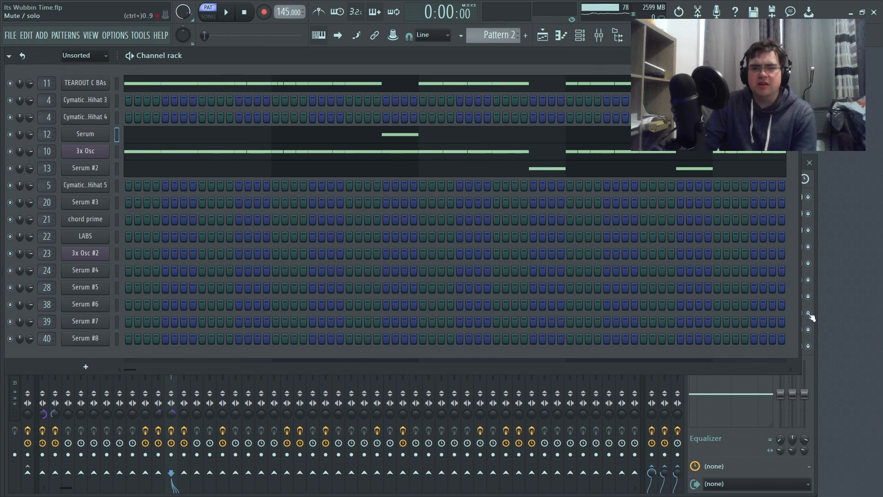
Inspect the wuh stab patch in Serum #2, close it, and show the Wub insert's effects in the mixer.
left_click(79, 175)
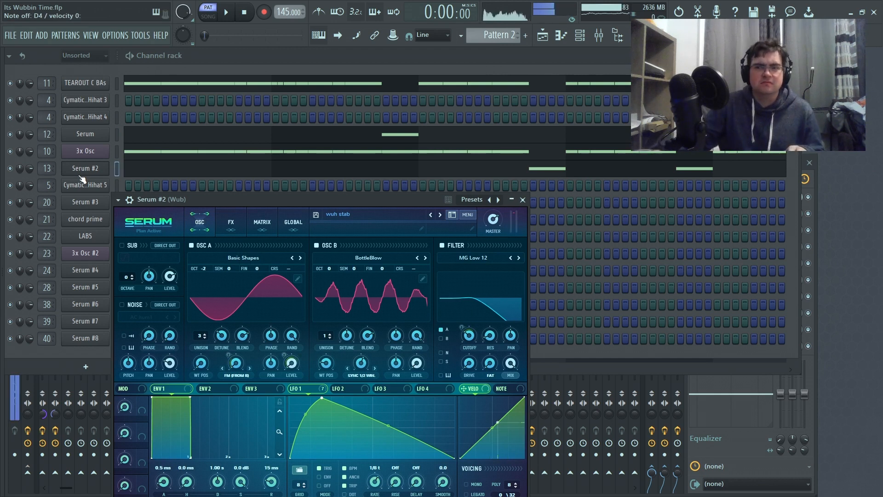
left_click(522, 199)
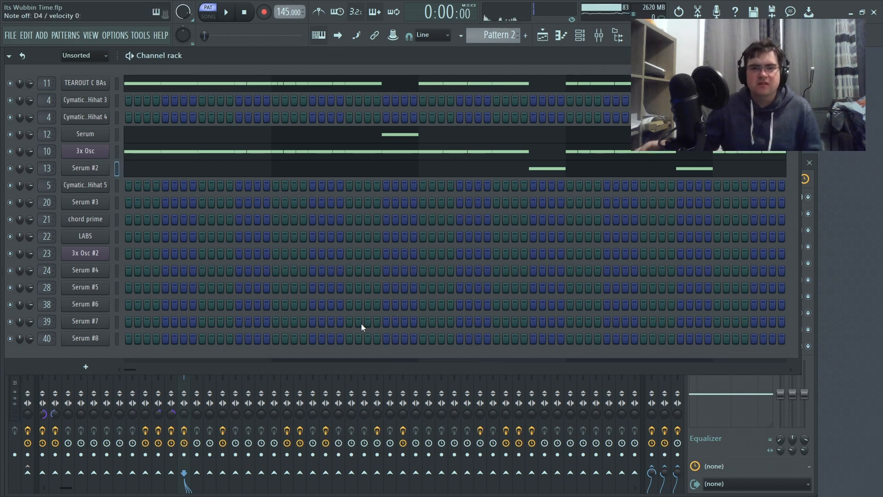
left_click(816, 432)
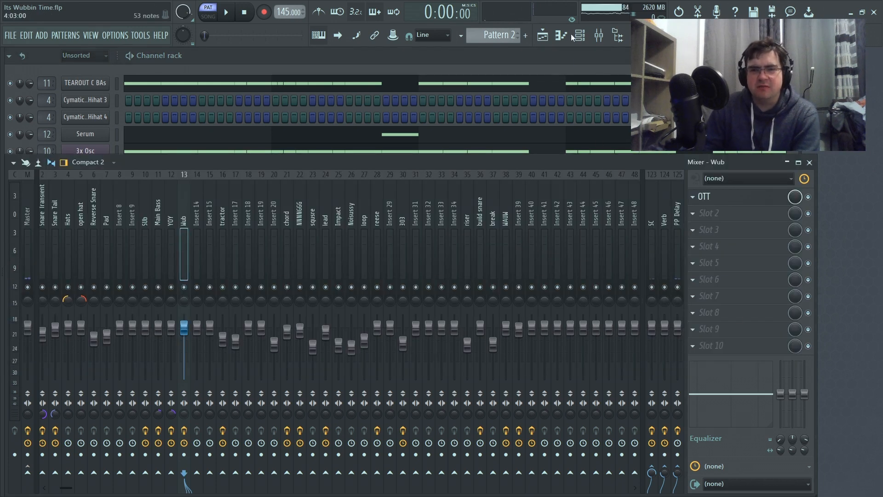
Open the playlist over the mixer, widen it, and maximize its window.
left_click(543, 36)
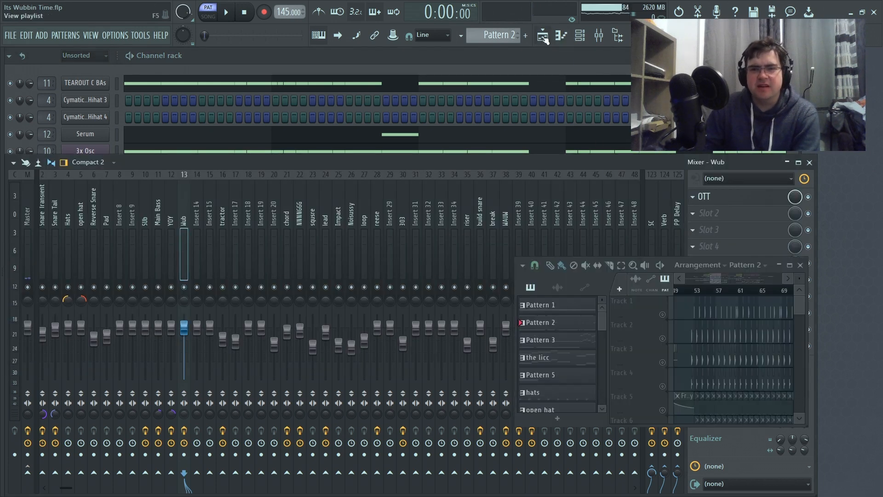
left_click(764, 265)
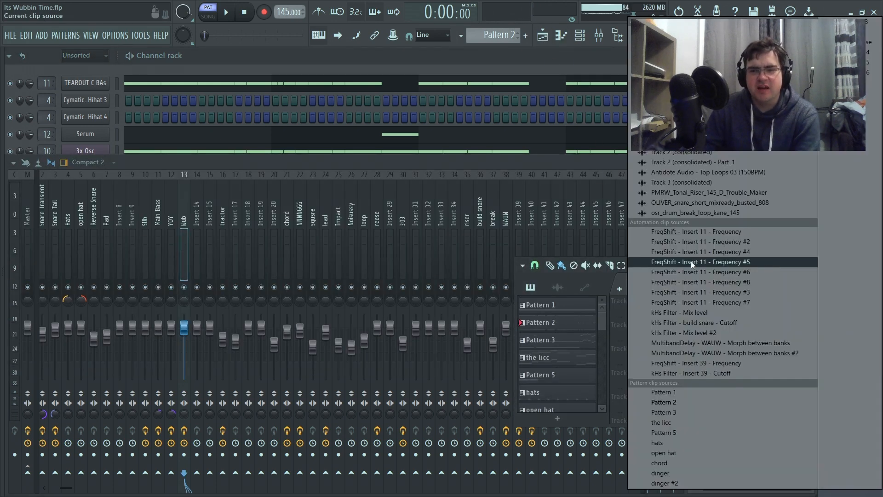
left_click(614, 278)
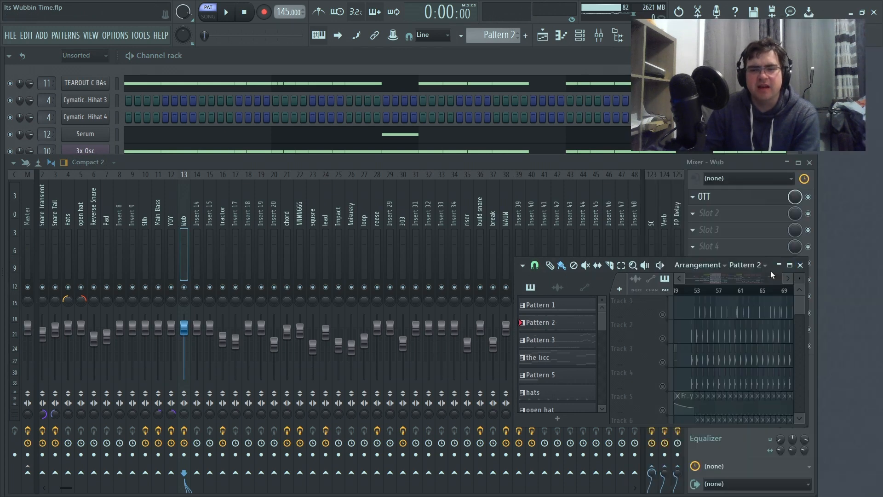
left_click_drag(769, 259, 750, 142)
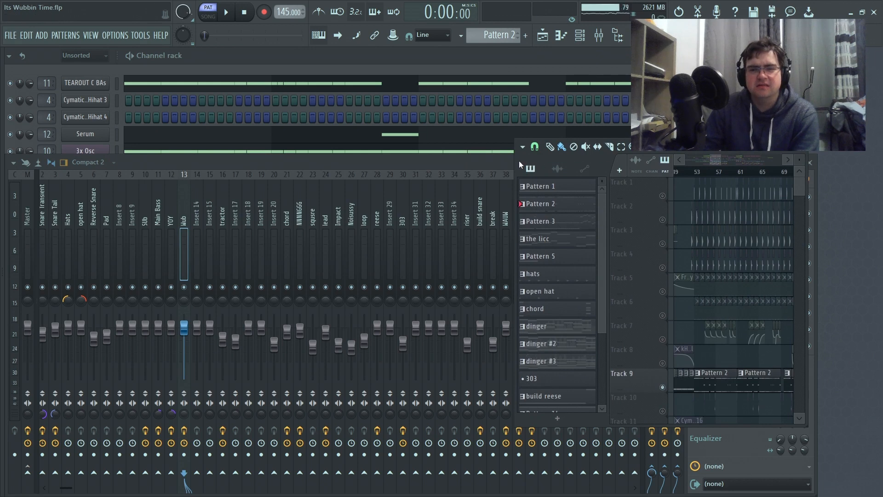
left_click_drag(519, 161, 146, 161)
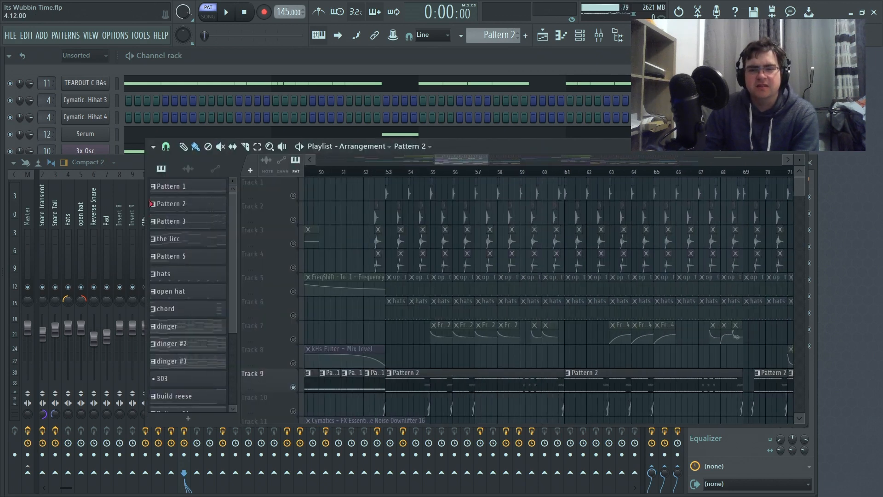
left_click_drag(661, 143, 653, 119)
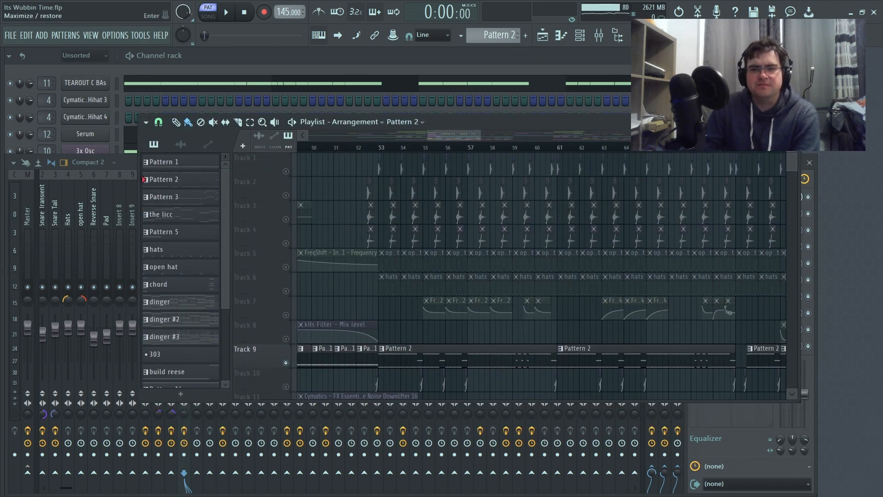
left_click(781, 122)
Isolate the kick and snare layers by soloing Track 1 and unmuting Tracks 2, 3 and 4.
right_click(150, 103)
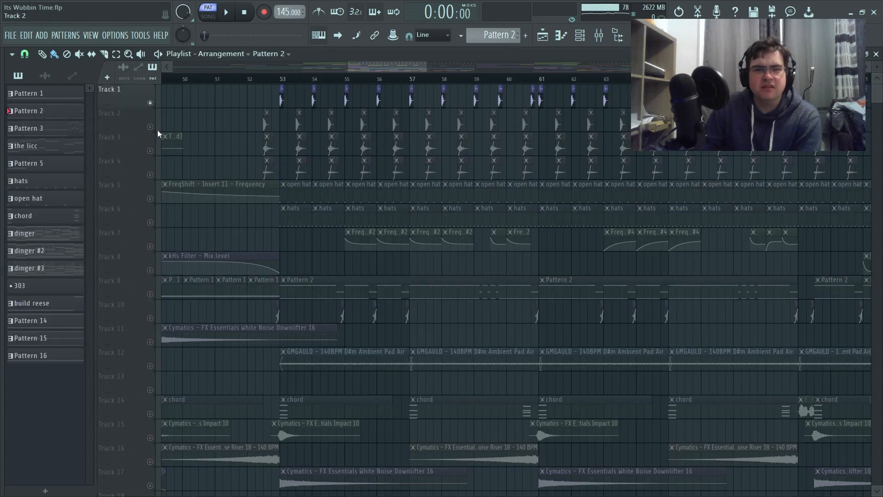
left_click(150, 127)
left_click(150, 151)
left_click(150, 175)
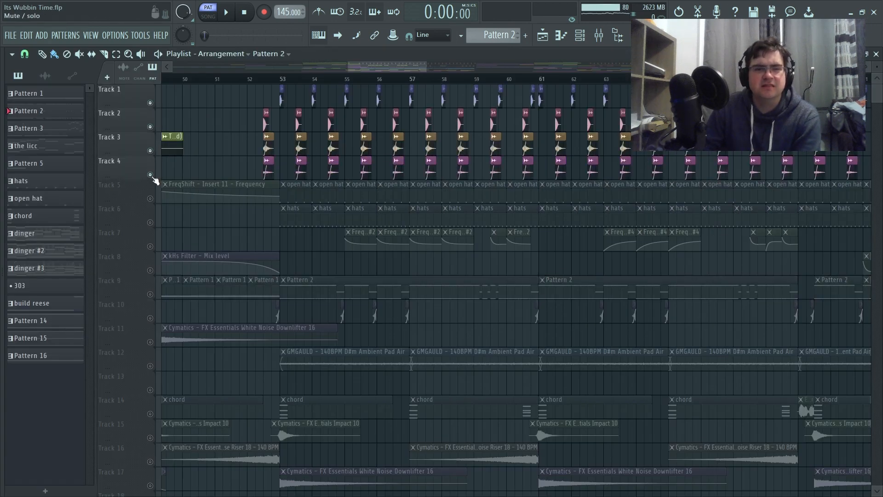
Audition the isolated drum layers from the snare hit midway through bar 53 and from the start of that bar.
left_click(260, 80)
left_click_drag(261, 82, 294, 75)
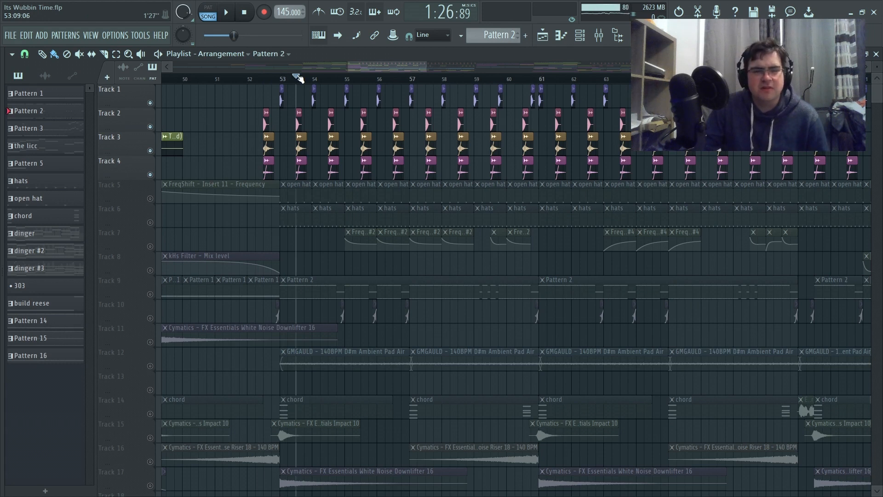
key("space")
key("space")
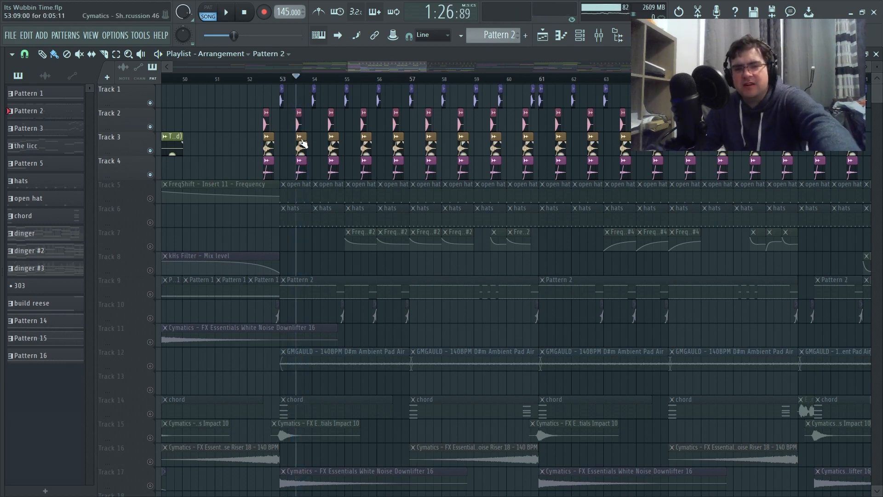
left_click(280, 79)
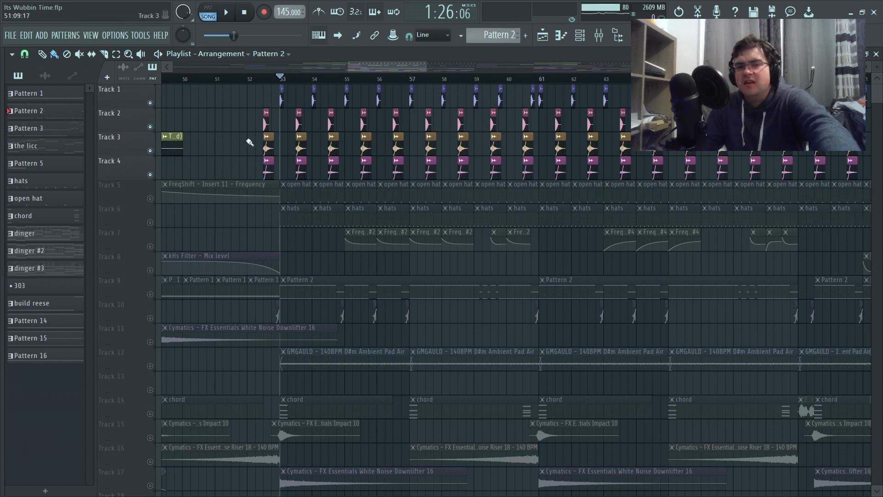
key("space")
key("space")
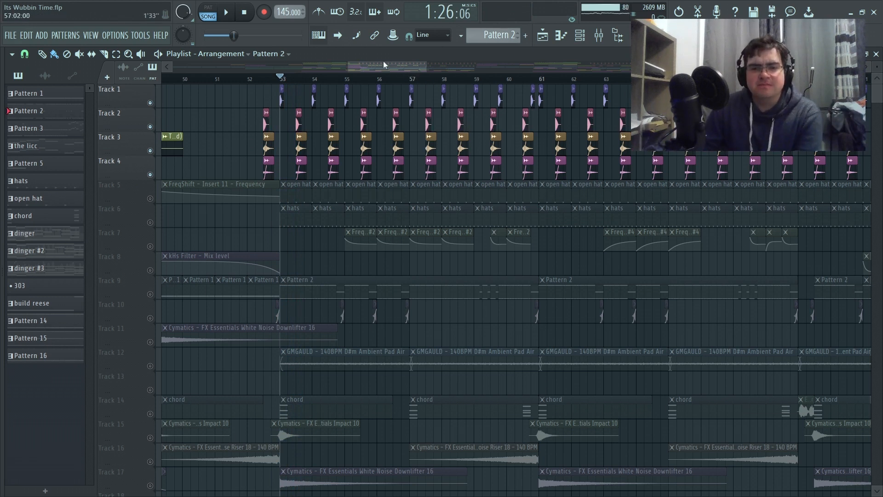
Briefly add the open hat and hats tracks to the isolated drums, and restore playback of all playlist tracks.
left_click(152, 199)
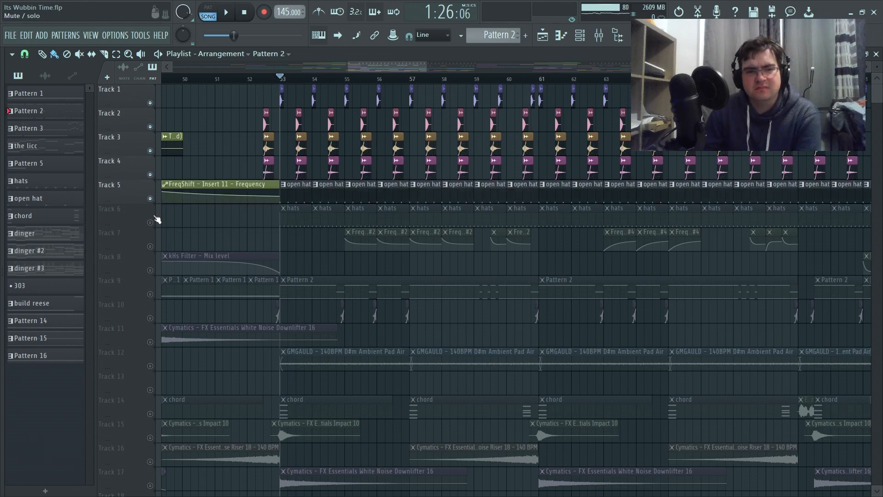
left_click(152, 222)
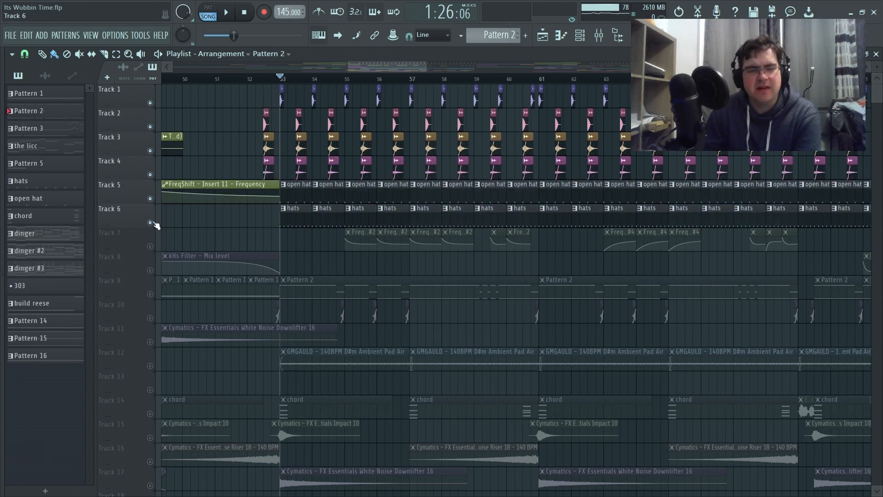
left_click(151, 222)
left_click(151, 199)
left_click(152, 174)
right_click(151, 173)
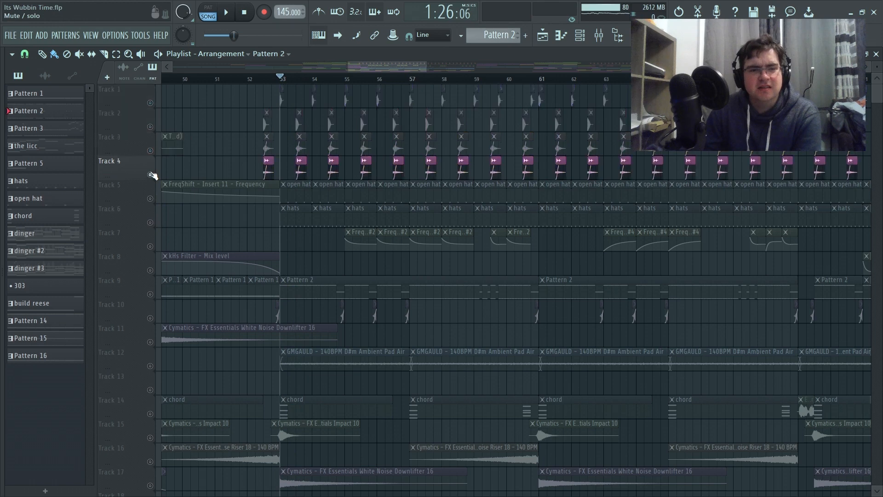
right_click(151, 174)
Review the playlist around the build-up and first drop, and save the project.
scroll(331, 255, "down", 1)
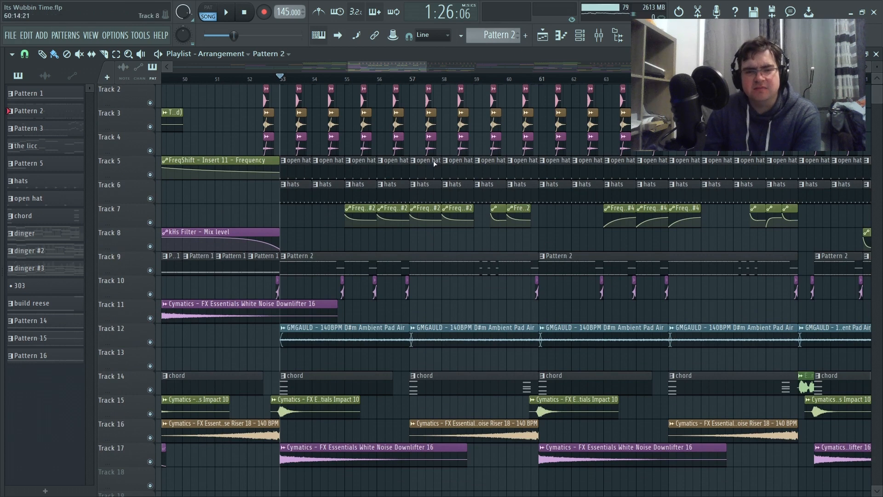
left_click_drag(421, 66, 373, 103)
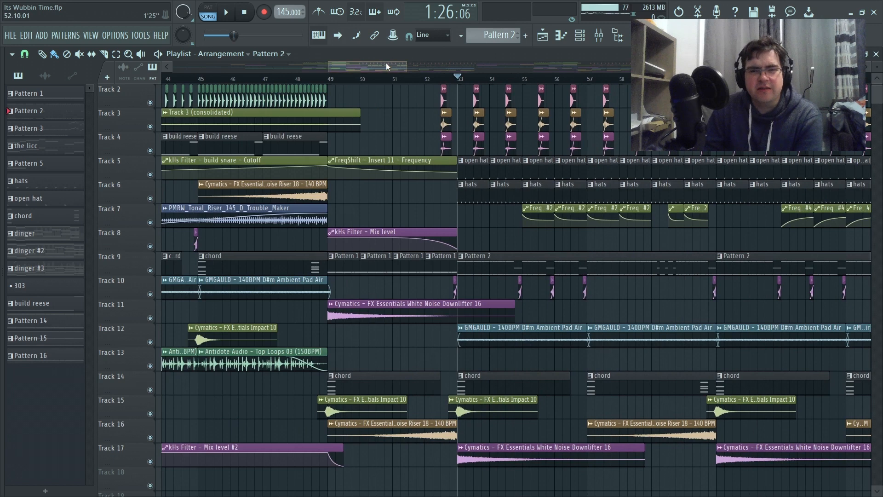
left_click_drag(386, 62, 401, 64)
key("ctrl+s")
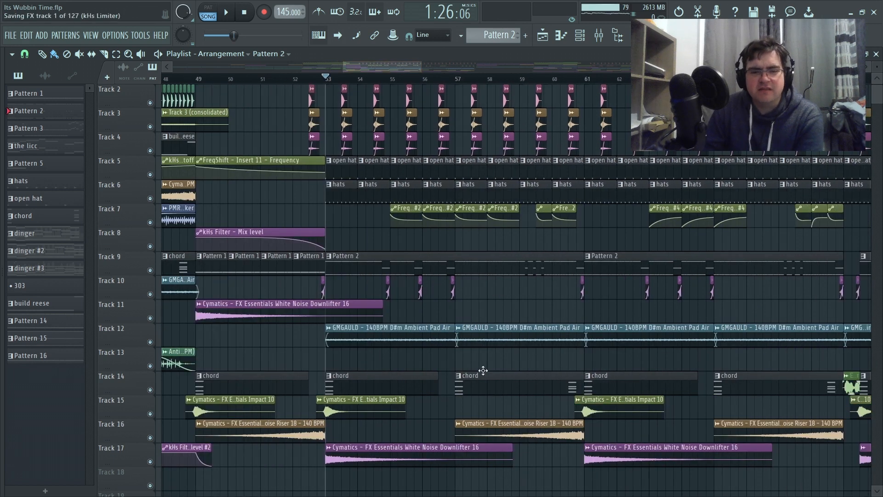
Open the Pattern 2 clip in the first drop, examine the TEAROUT C BAs note rhythm in bars 4 to 8, and close the piano roll.
mouse_move(383, 71)
left_mouse_down()
mouse_move(462, 72)
mouse_move(399, 73)
left_mouse_up()
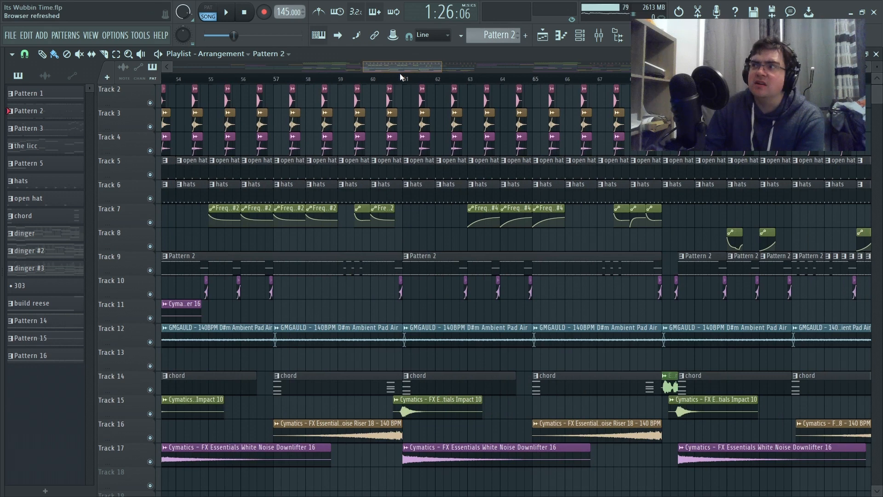
mouse_move(400, 73)
left_mouse_down()
mouse_move(366, 74)
mouse_move(527, 86)
mouse_move(386, 85)
left_mouse_up()
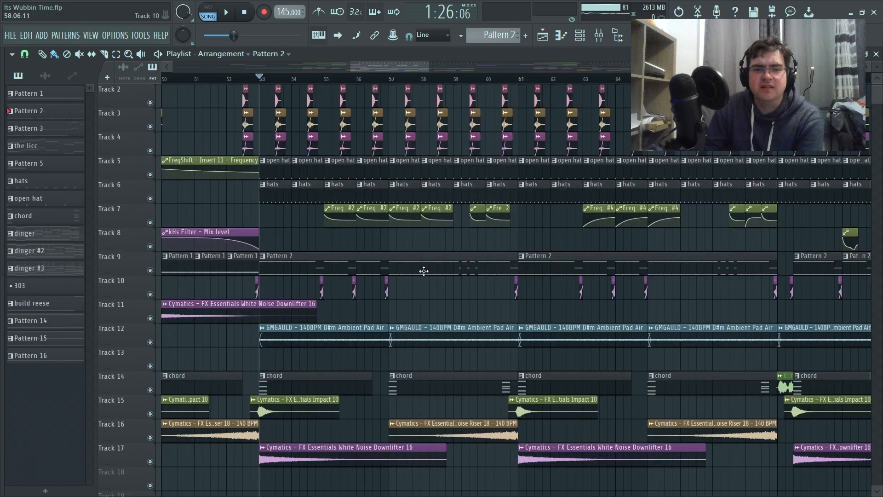
double_click(422, 269)
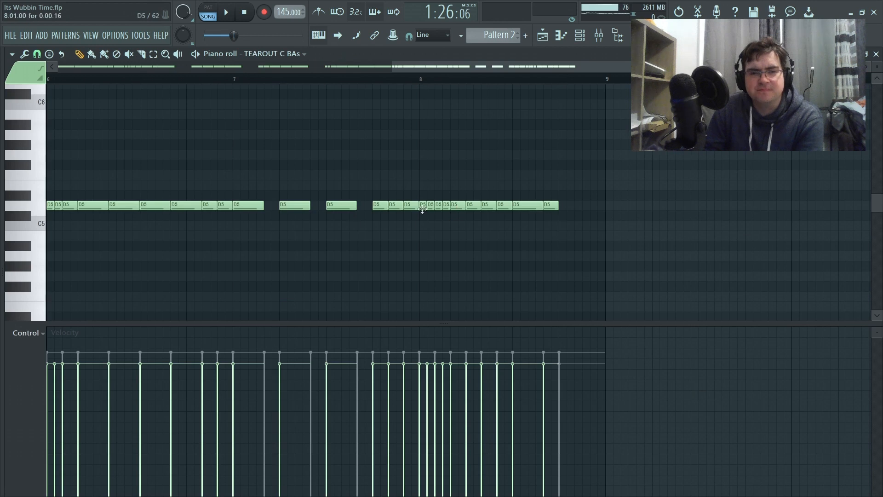
left_click_drag(508, 66, 418, 81)
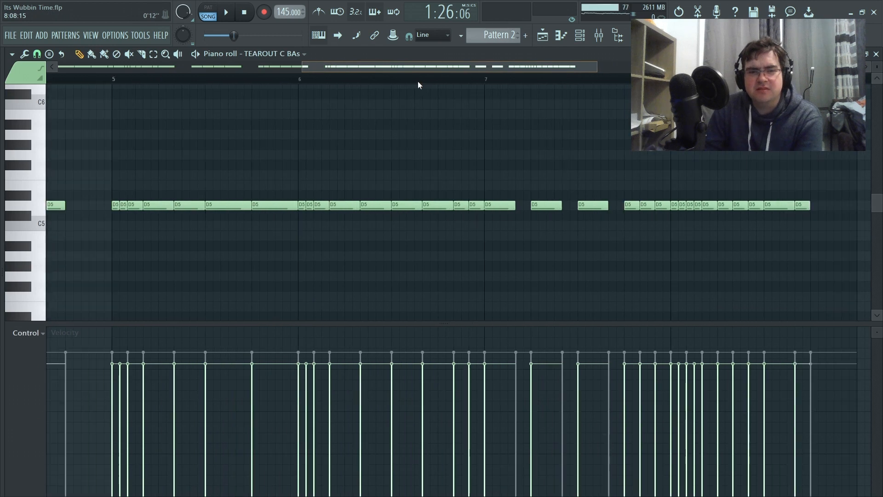
left_click_drag(418, 81, 325, 84)
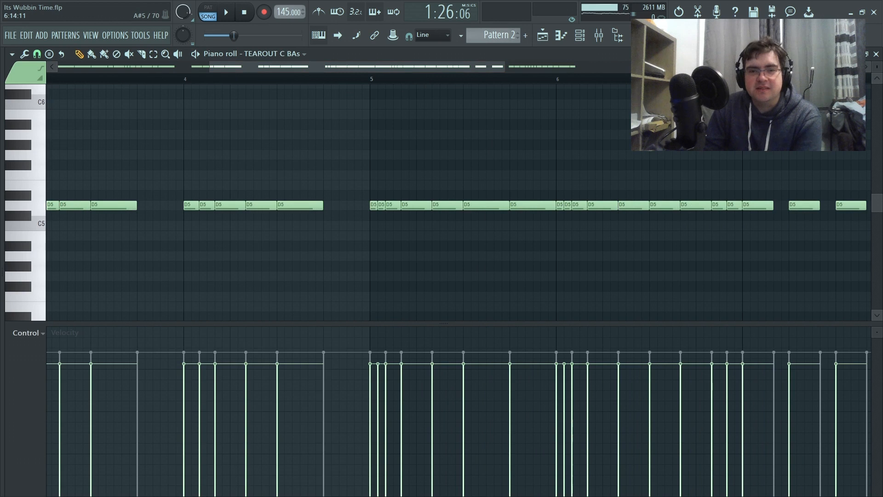
left_click(876, 54)
Set the playback position to bar 69 in the drop's second half, and return to viewing the arrangement's opening bars.
left_click_drag(404, 67, 452, 70)
left_click(353, 78)
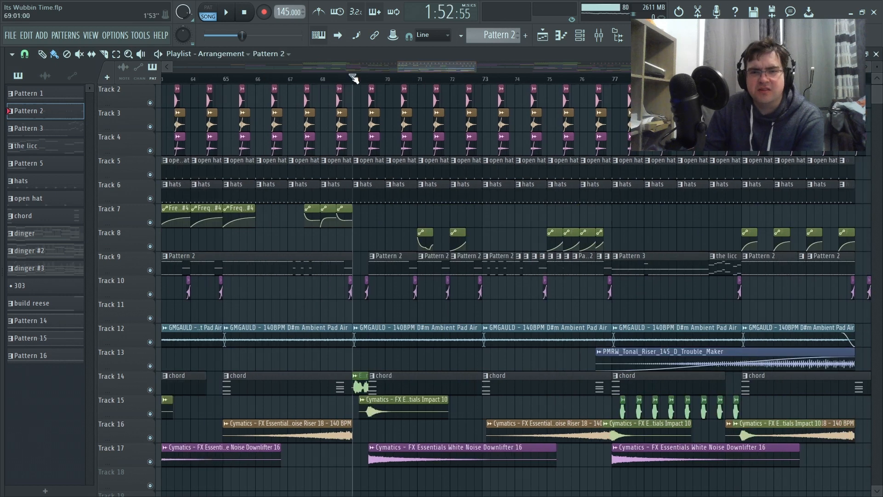
left_click_drag(426, 66, 162, 175)
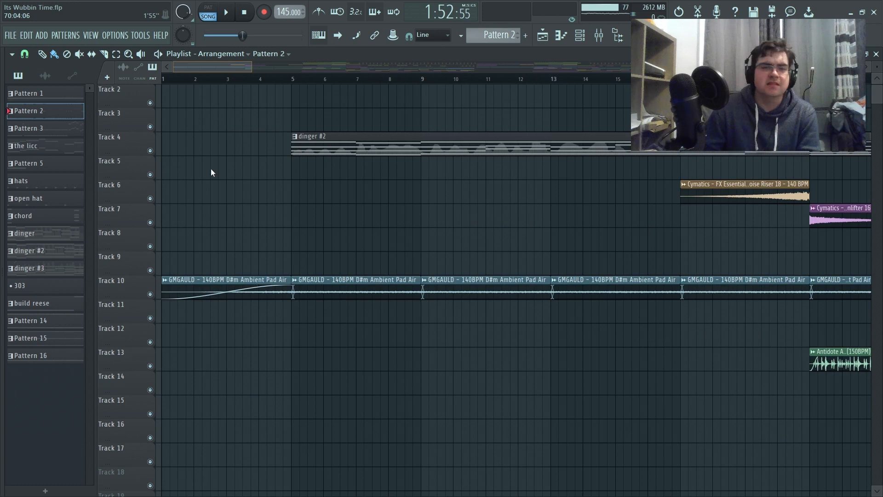
Open the dinger #2 clip in the intro, examine its chord prime notes, and close the piano roll.
scroll(210, 168, "right", 6)
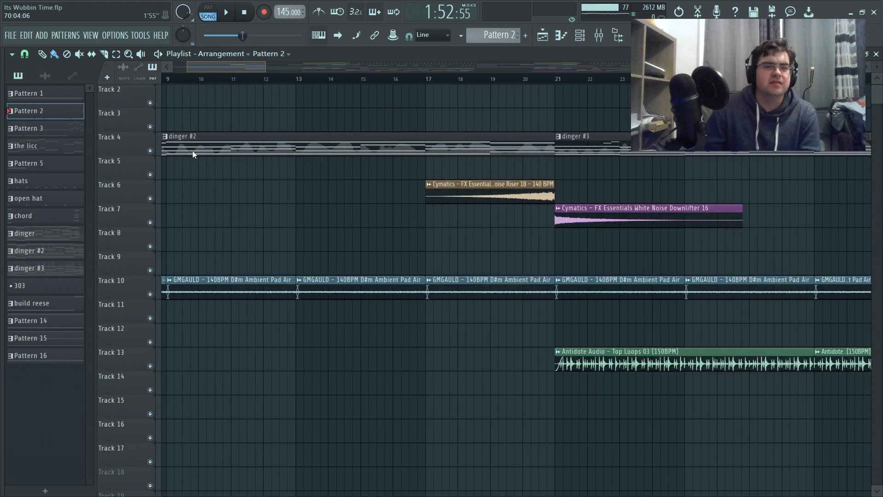
scroll(192, 151, "left", 6)
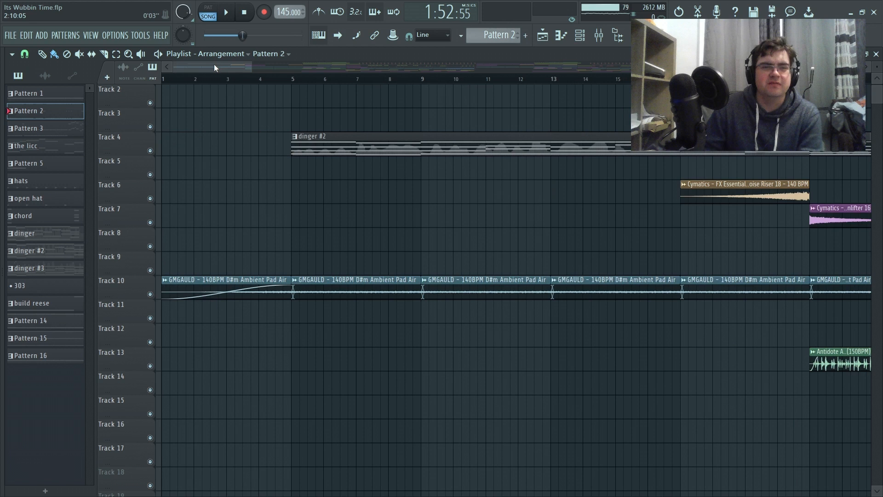
left_click(357, 144)
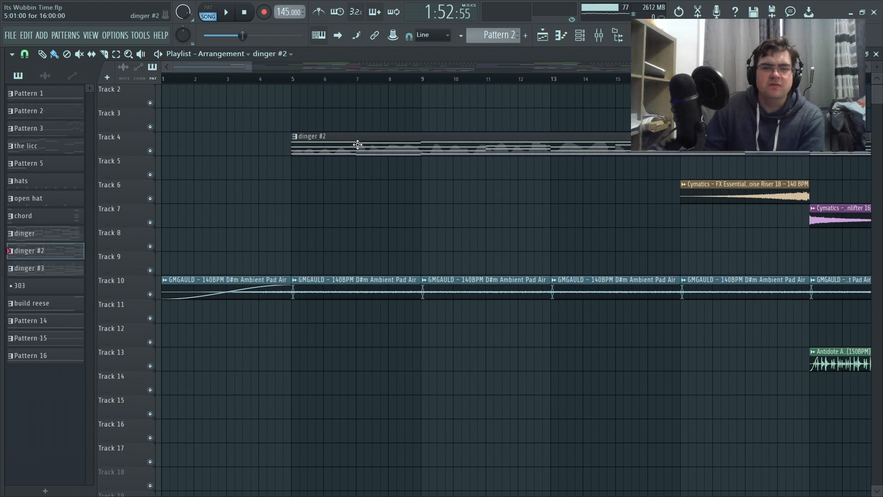
double_click(357, 144)
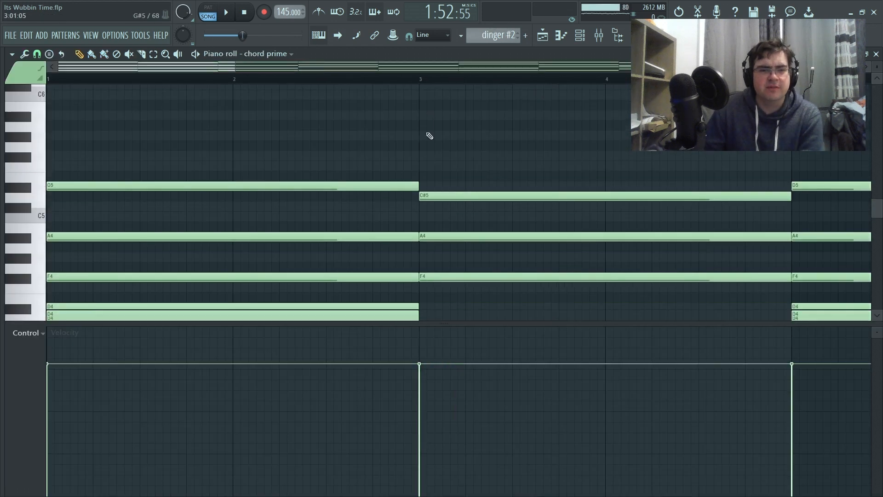
left_click(875, 51)
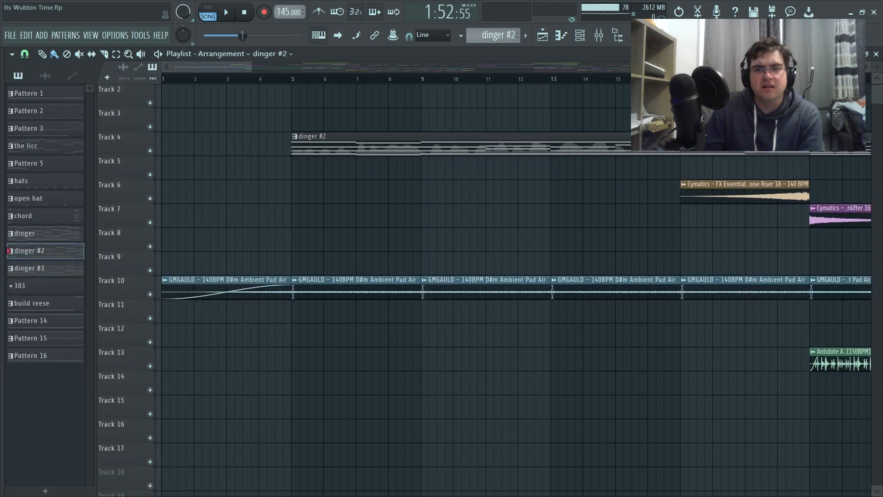
Open the chord prime channel, examine its volume envelope and sample settings, and close it.
left_click(867, 54)
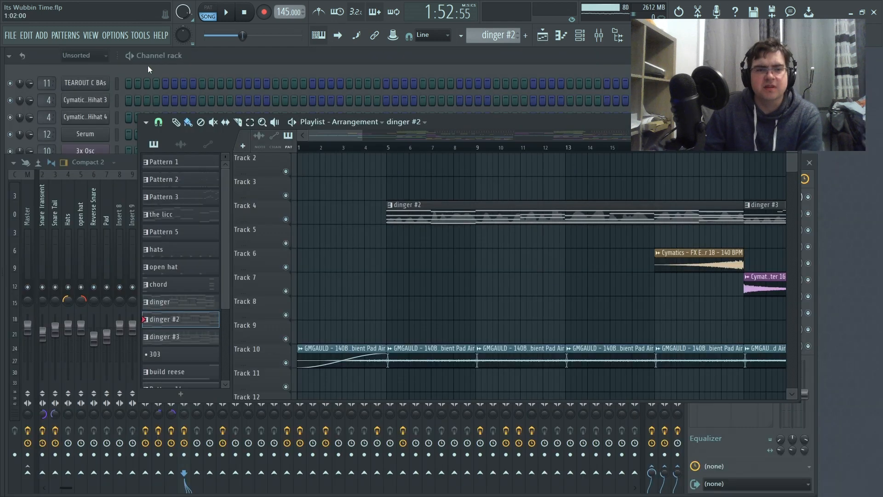
left_click(147, 66)
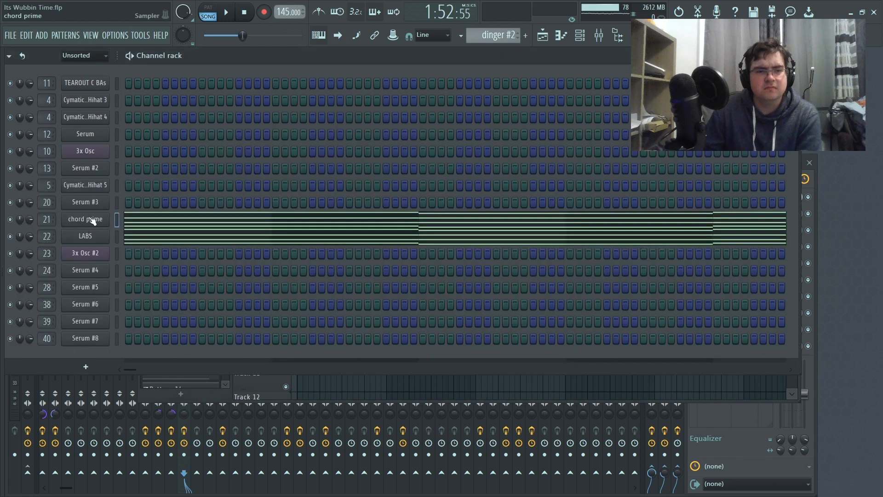
left_click(93, 221)
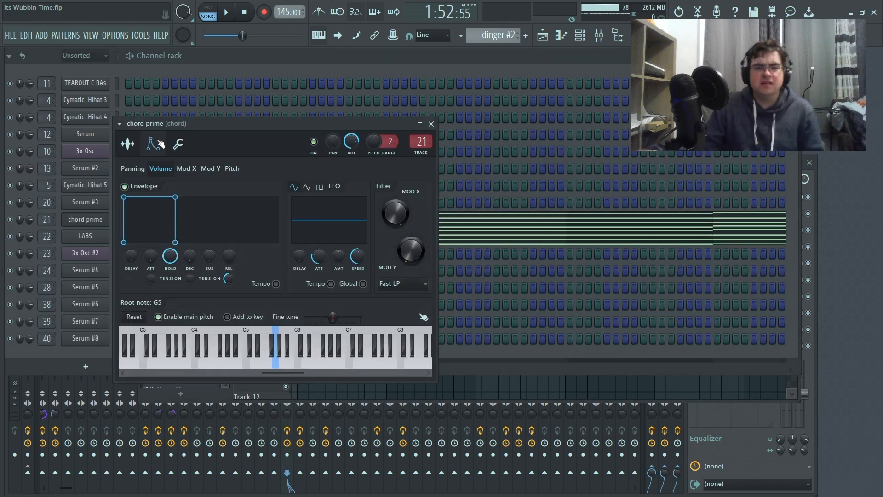
left_click(131, 141)
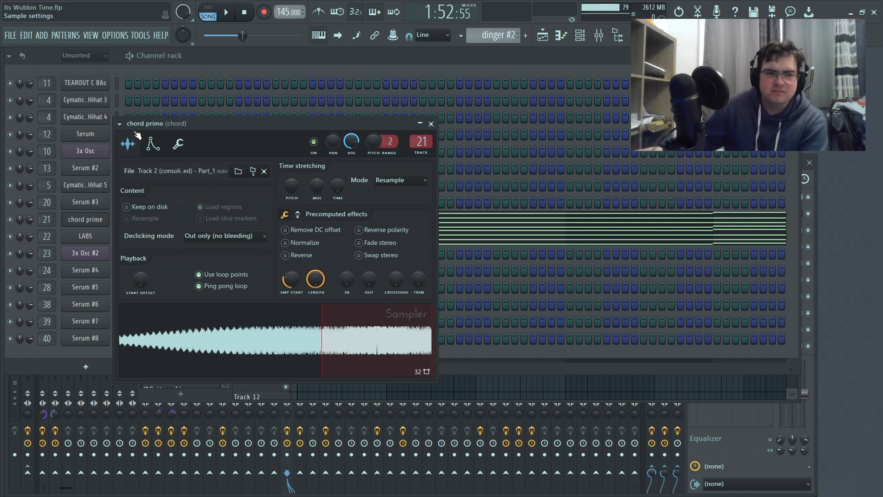
left_click(431, 124)
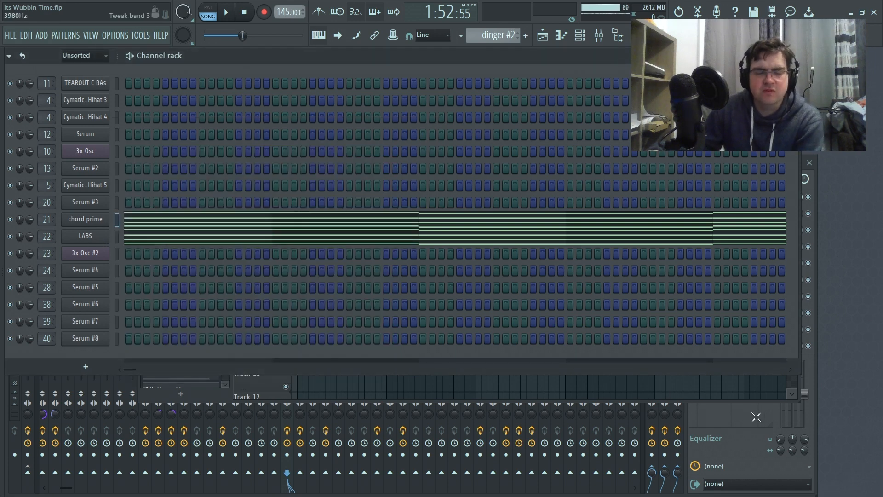
Select the dinger #3 pattern, examine the oscillators and effects of its Serum #4 lead, and close the synth.
left_click(800, 396)
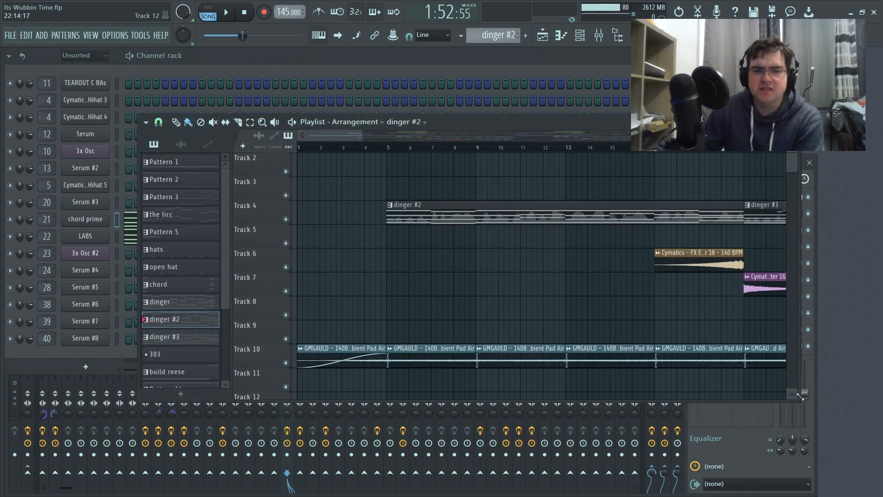
left_click_drag(356, 136, 395, 136)
left_click(380, 205)
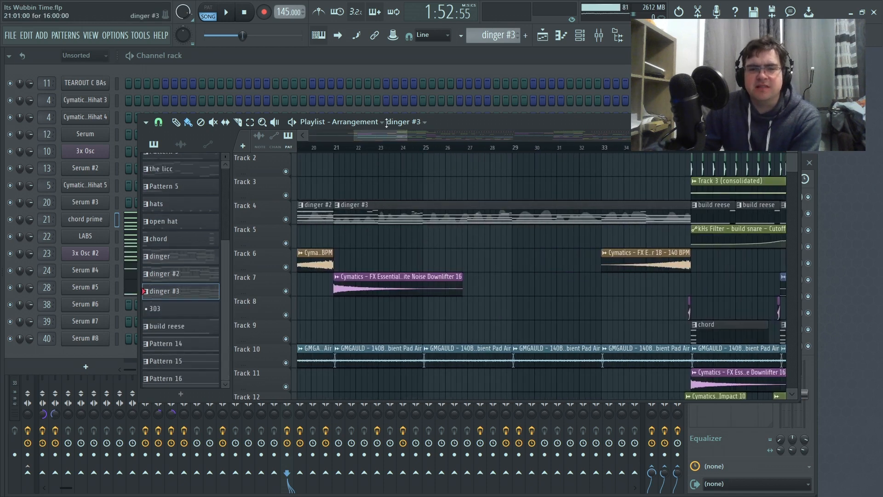
left_click(388, 63)
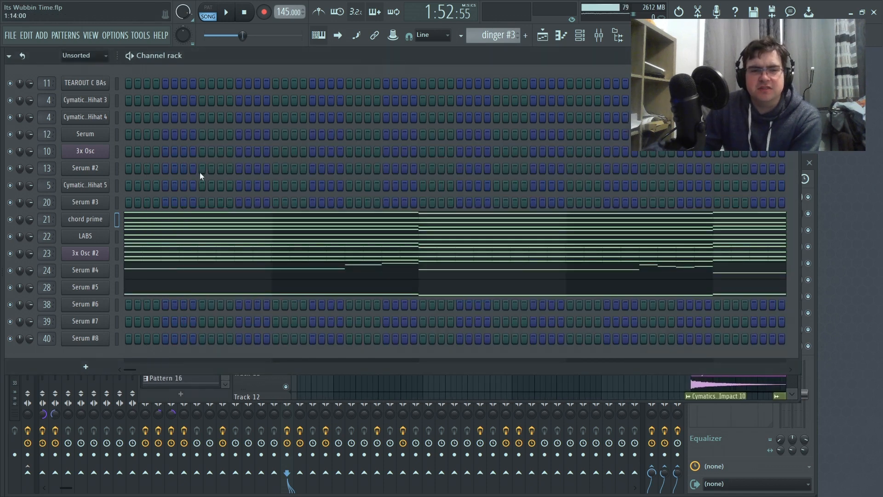
left_click(98, 274)
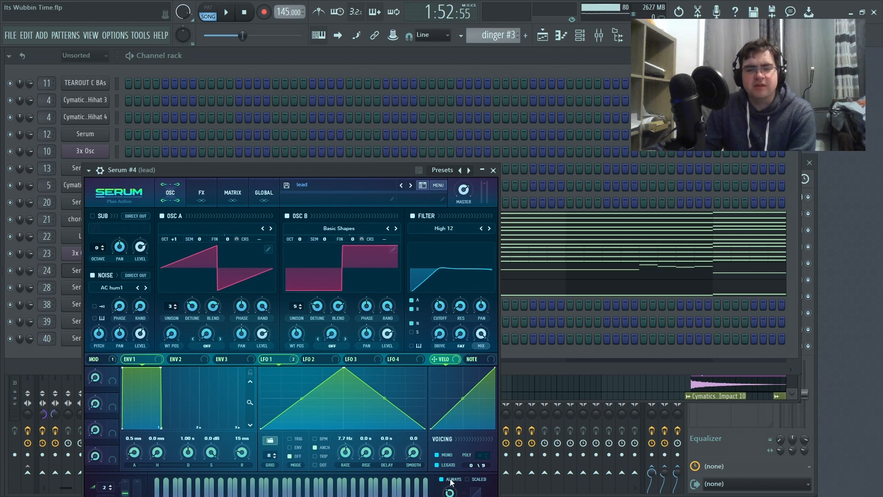
left_click_drag(384, 171, 370, 129)
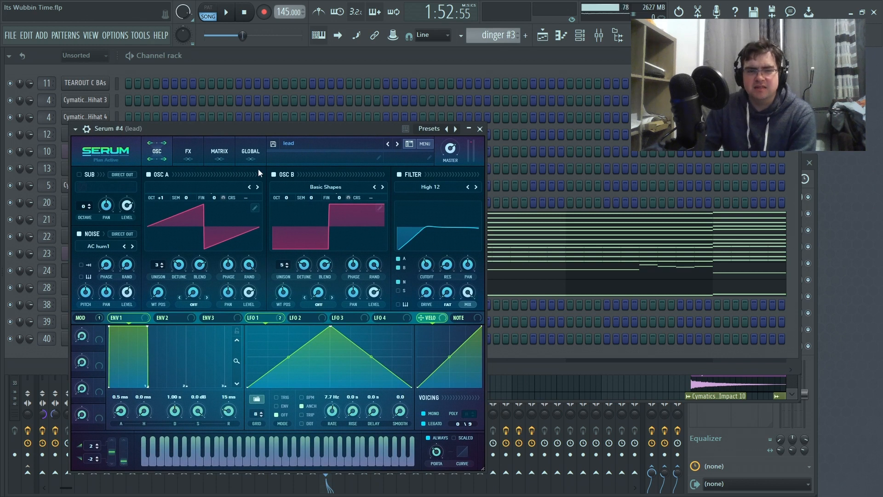
left_click(186, 155)
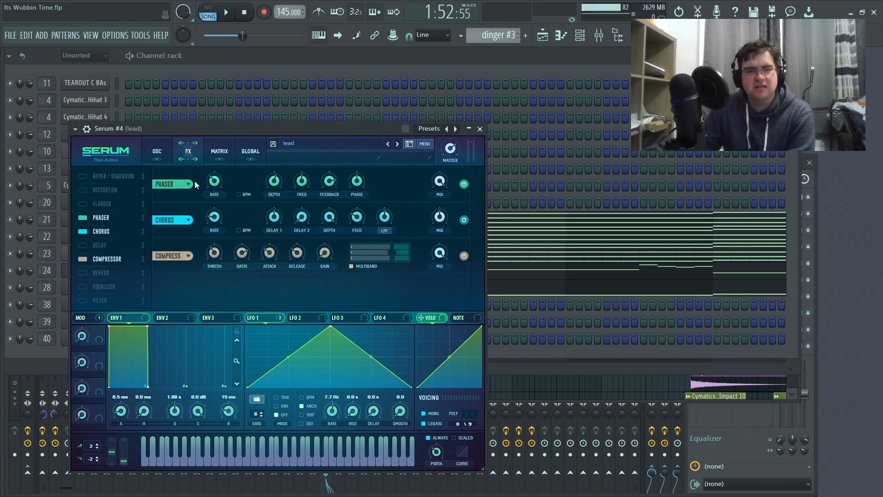
left_click(480, 128)
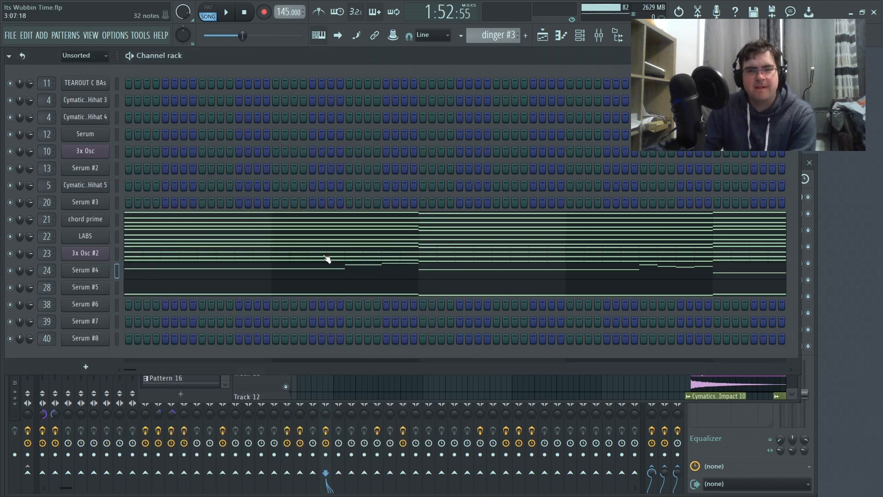
Open the Serum #5 reese channel, check its effects and oscillator settings, and close the synth.
left_click(87, 288)
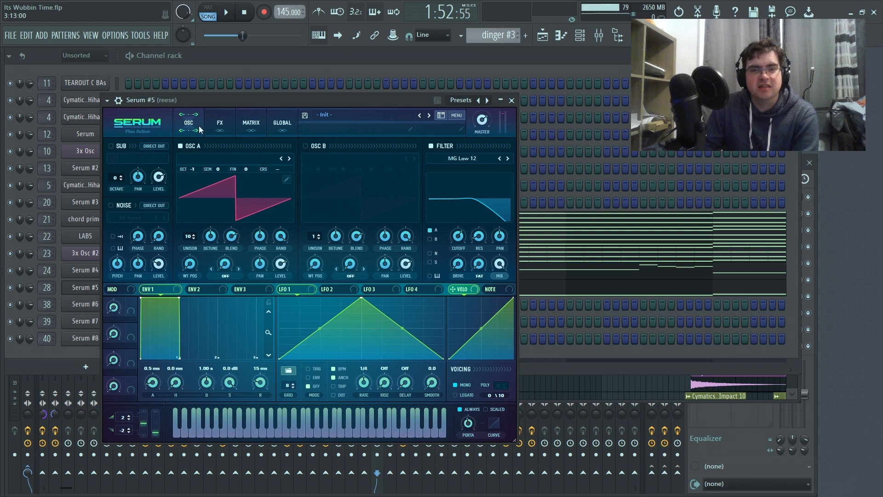
left_click(225, 123)
left_click(189, 128)
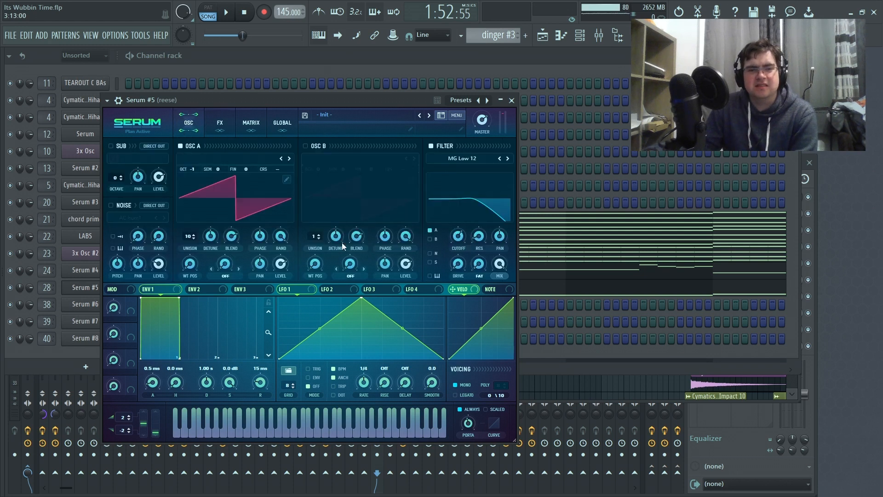
left_click(512, 101)
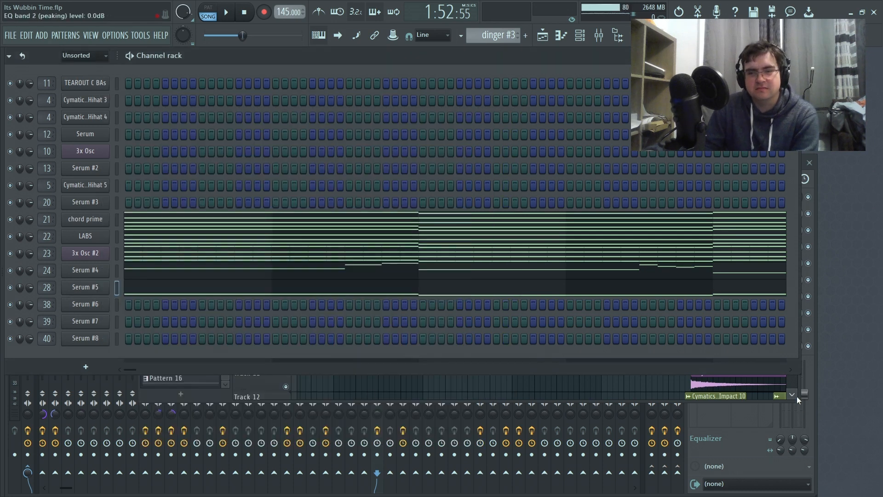
Return to the playlist, maximize it, and review the build-up section from bar 37 to the first drop.
left_click(753, 402)
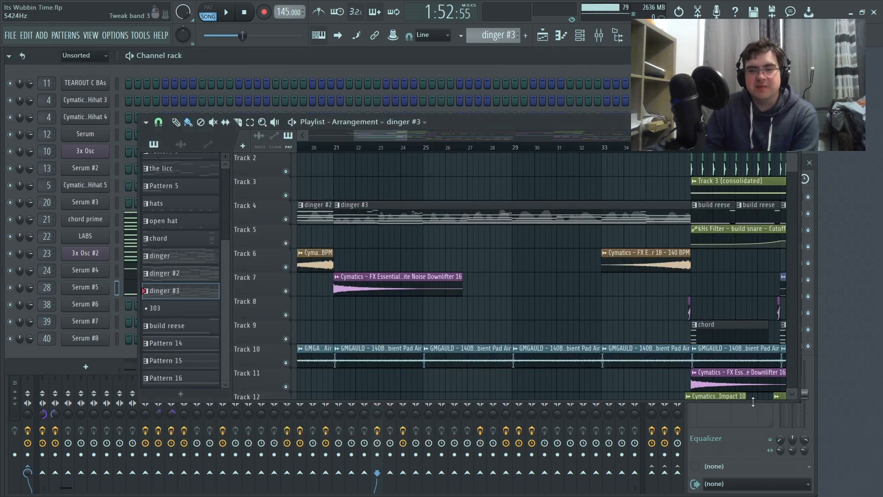
left_click_drag(388, 137, 409, 134)
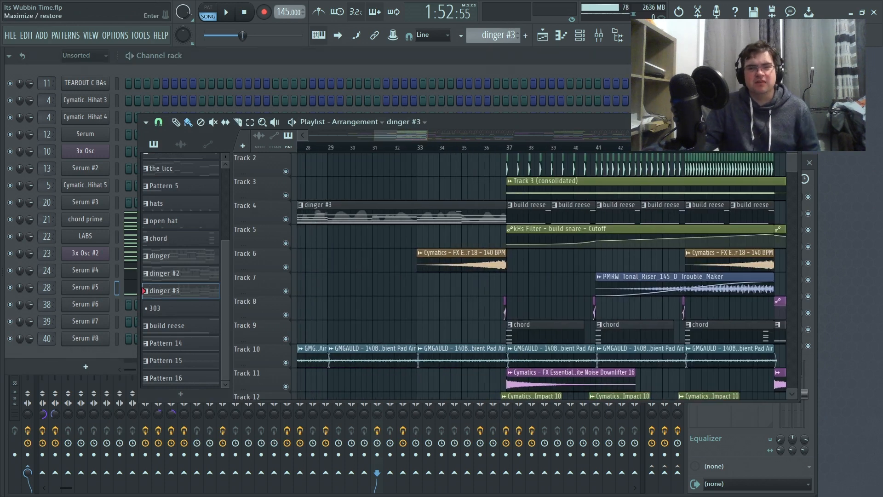
left_click(782, 122)
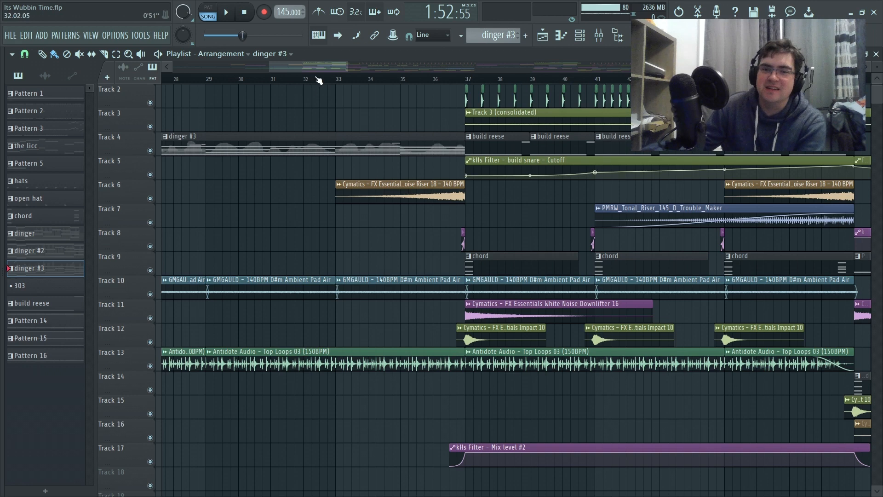
left_click_drag(333, 67, 354, 72)
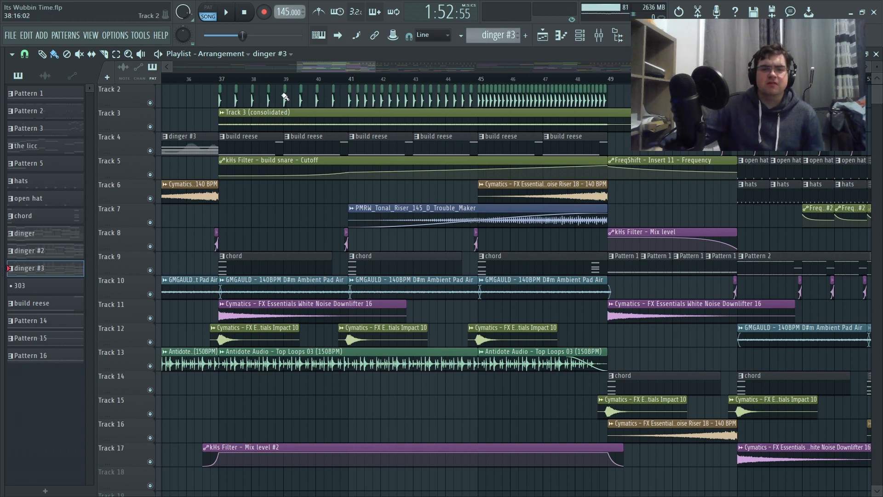
Inspect and audition the Track 3 (consolidated) audio clip in the build-up, close its settings, and stop the transport.
left_click(297, 117)
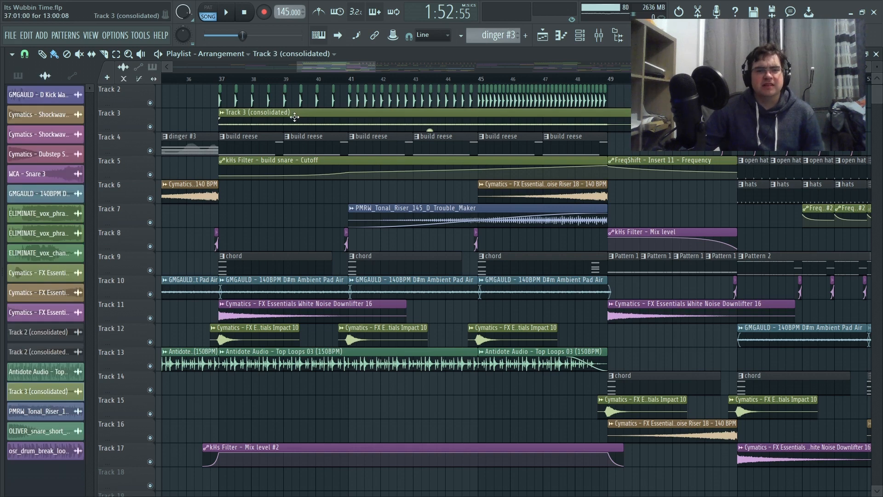
double_click(294, 117)
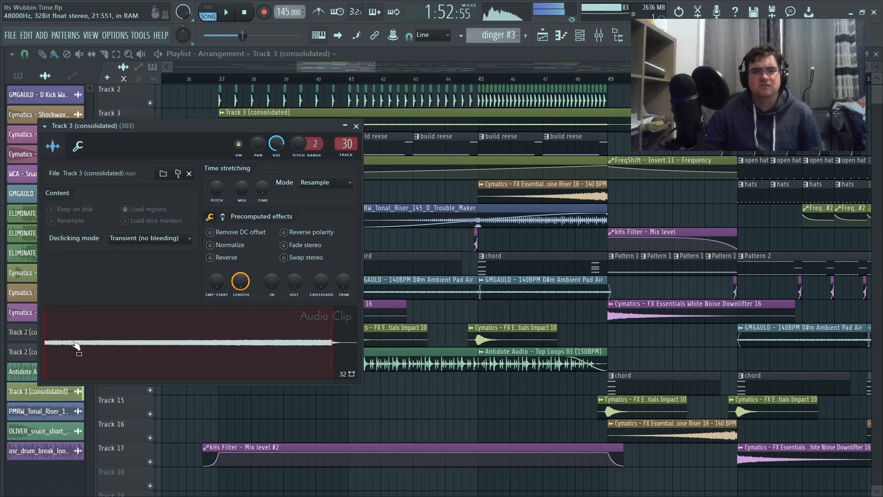
left_click(357, 126)
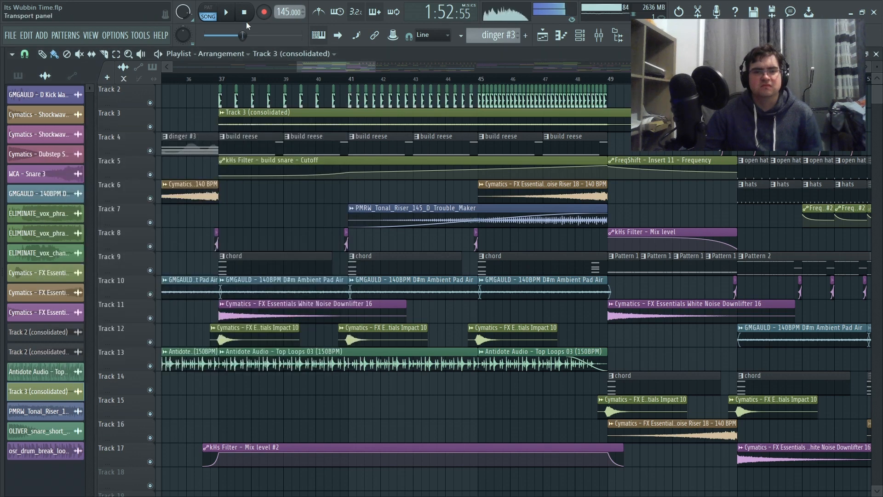
left_click(245, 12)
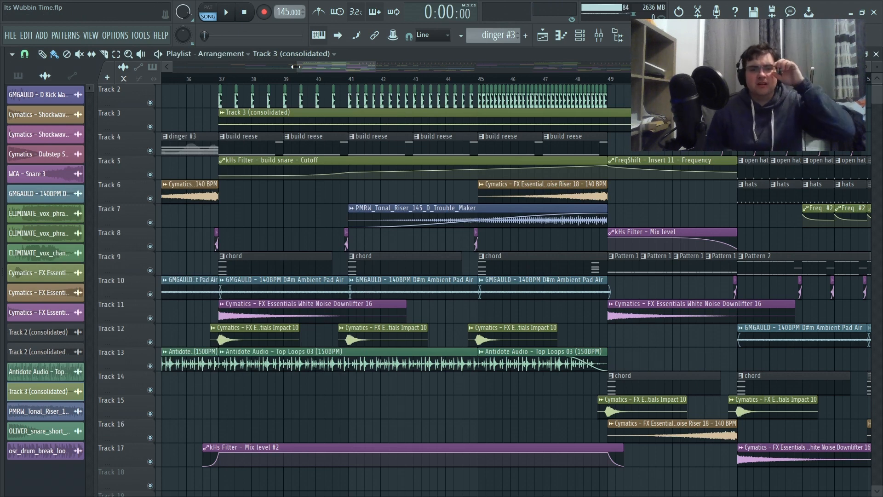
Check the project's list of arrangements without switching, and look over the build-up tracks from Track 1 downward.
left_click(246, 54)
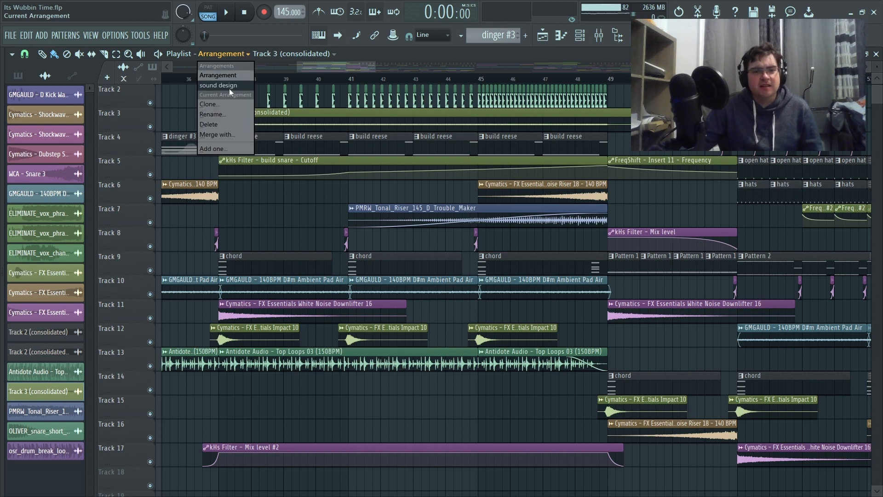
left_click(241, 52)
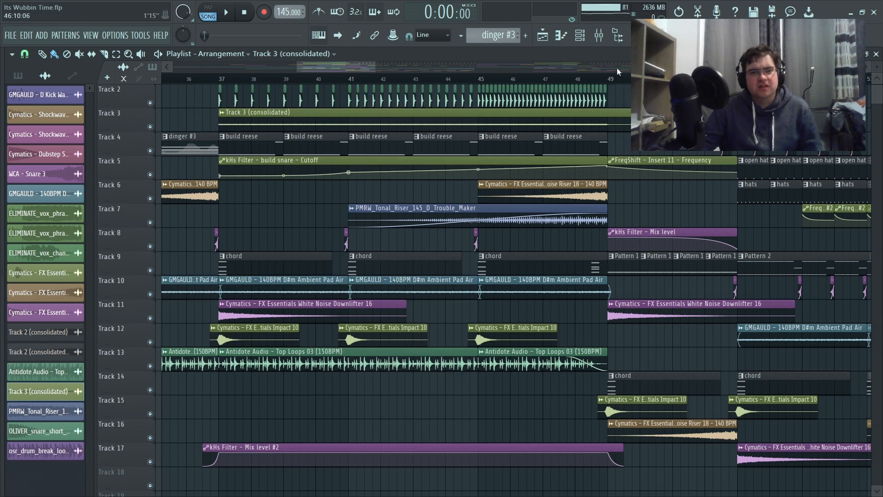
mouse_move(352, 67)
left_mouse_down()
mouse_move(369, 72)
mouse_move(357, 75)
left_mouse_up()
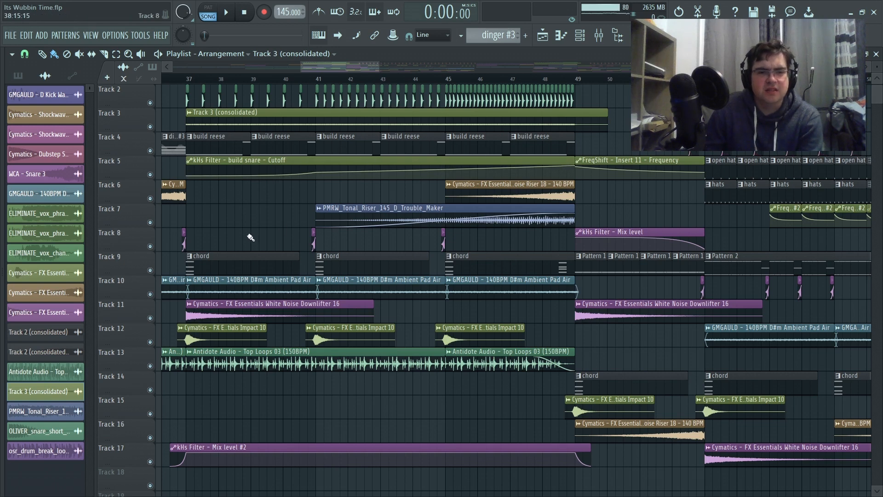
scroll(253, 237, "up", 1)
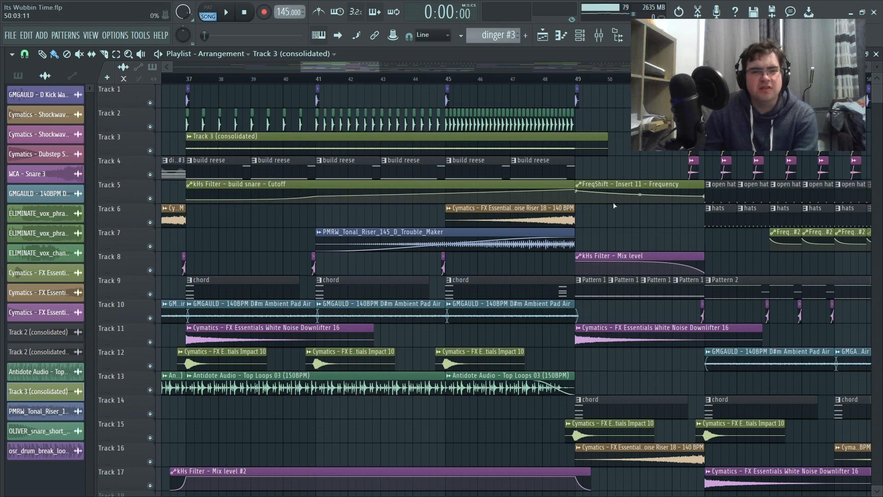
Open the dinger #2 clip before bar 21 and display the Wider - Mix level automation beneath its chord notes.
left_click_drag(352, 68, 281, 76)
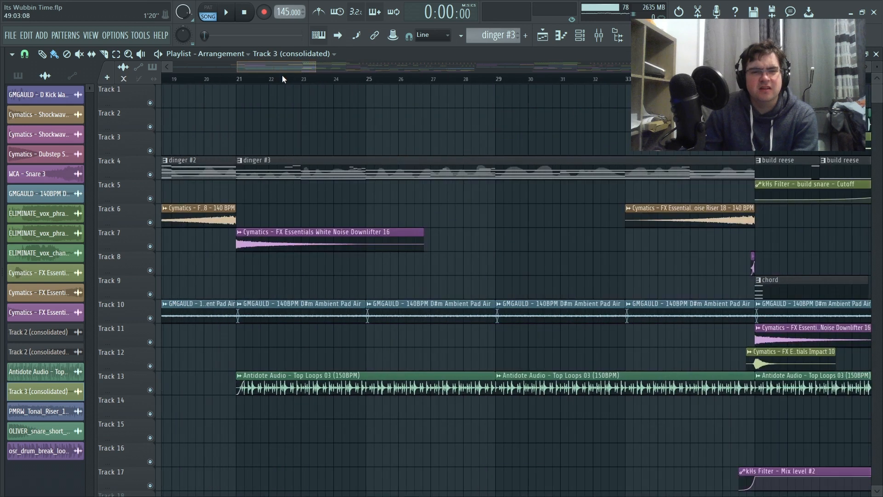
double_click(195, 169)
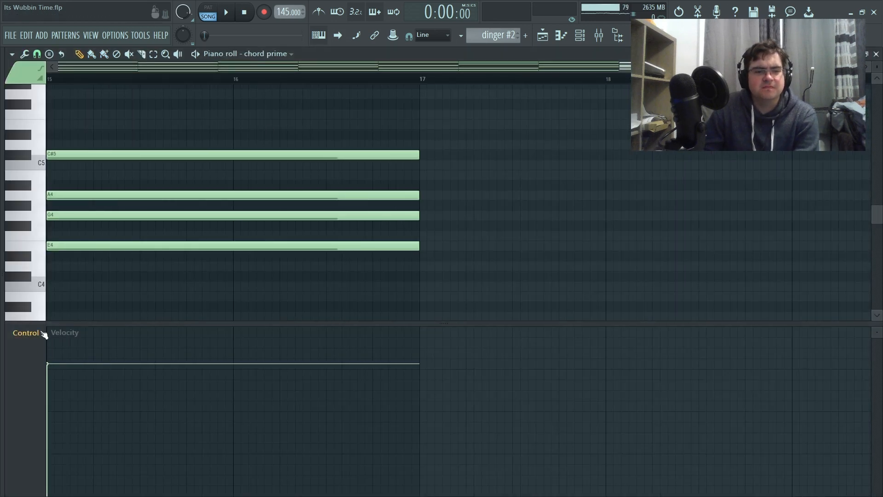
left_click(40, 333)
left_click(145, 394)
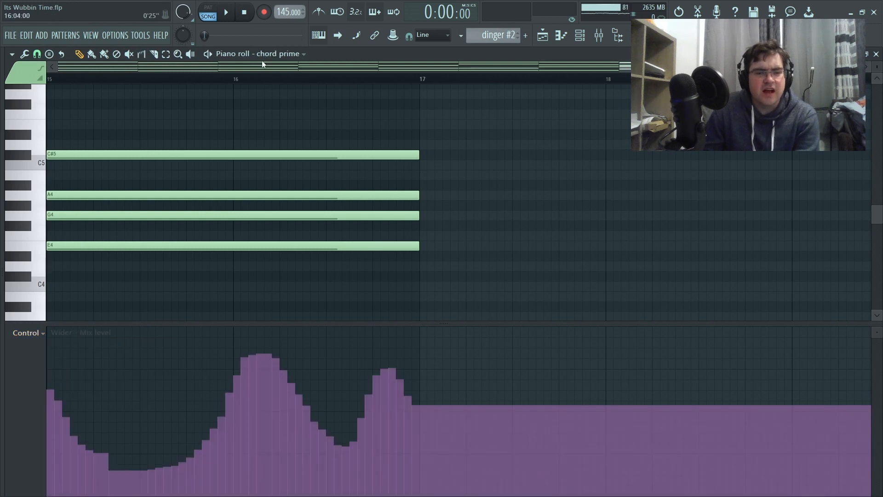
Look through the chord prime notes of dinger #2 and their Wider - Mix level curve from bar 1 to bar 17.
scroll(230, 109, "left", 14)
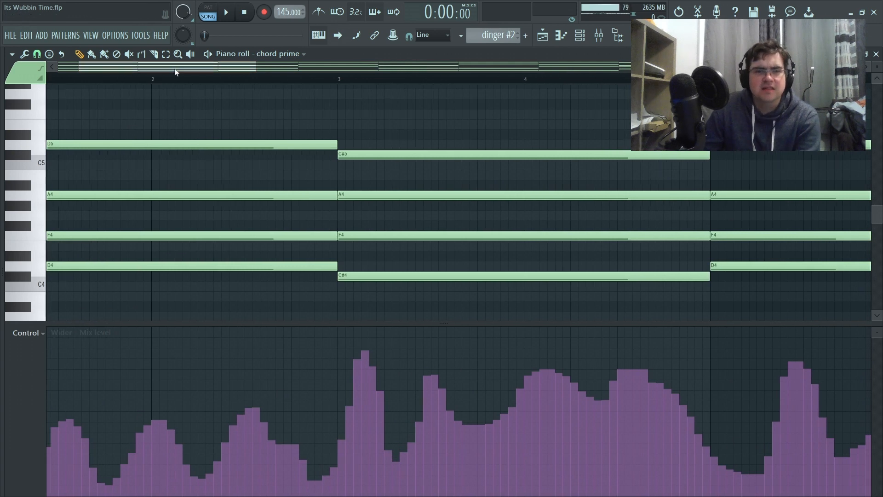
scroll(189, 71, "right", 2)
scroll(263, 162, "right", 6)
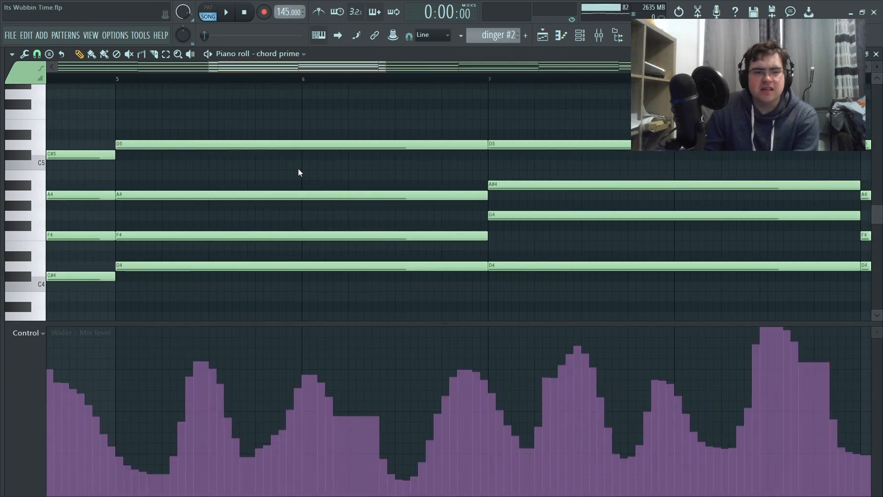
scroll(359, 177, "right", 2)
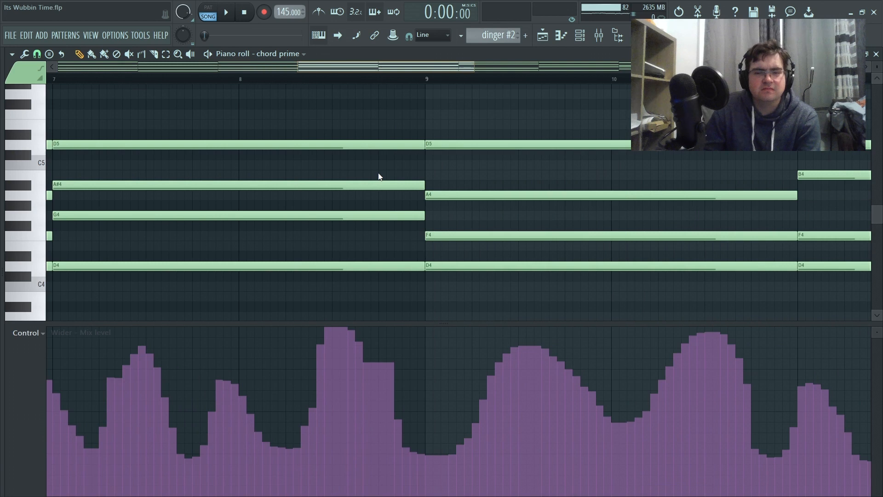
scroll(442, 177, "right", 4)
scroll(506, 177, "left", 14)
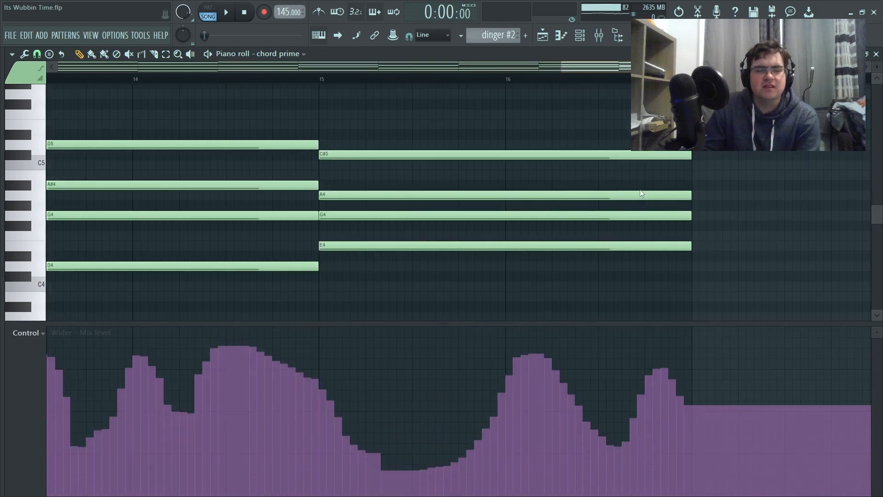
scroll(84, 231, "left", 2)
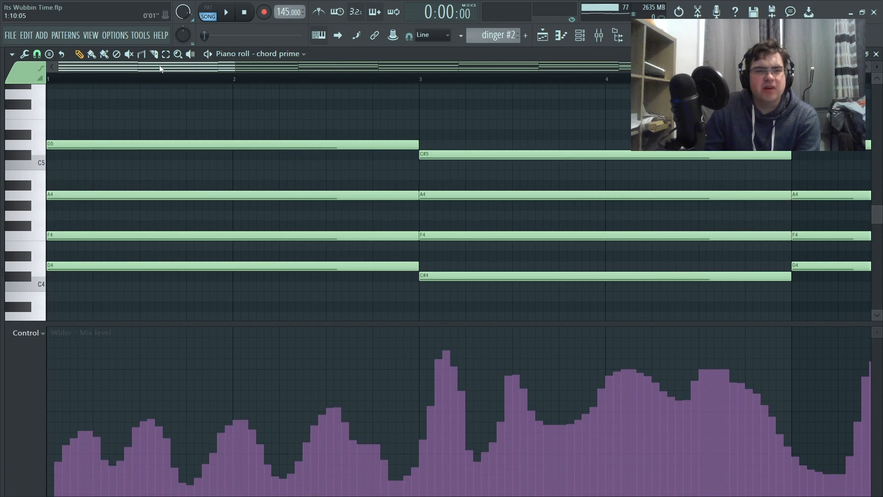
left_click_drag(160, 69, 265, 68)
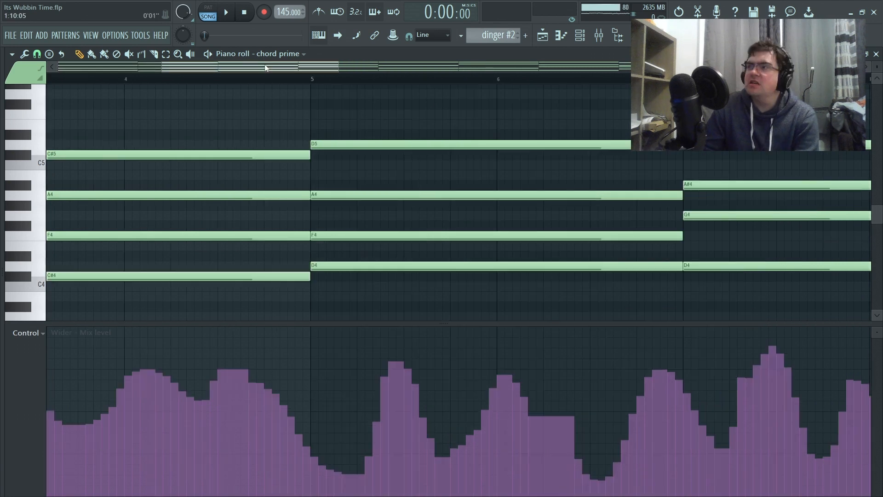
left_click_drag(265, 68, 86, 73)
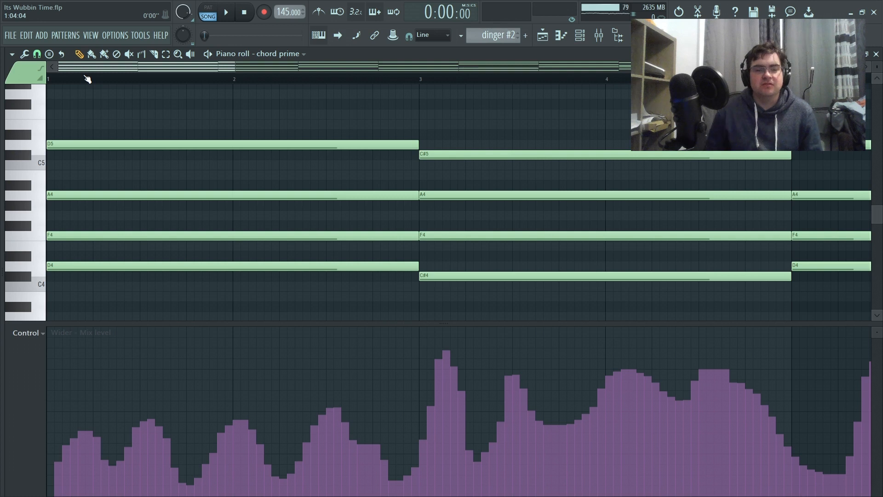
key("alt+F8")
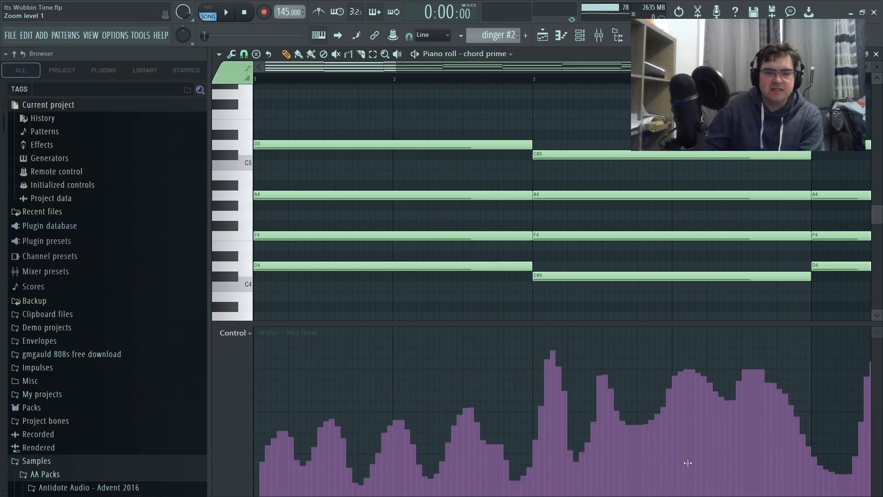
key("alt+F8")
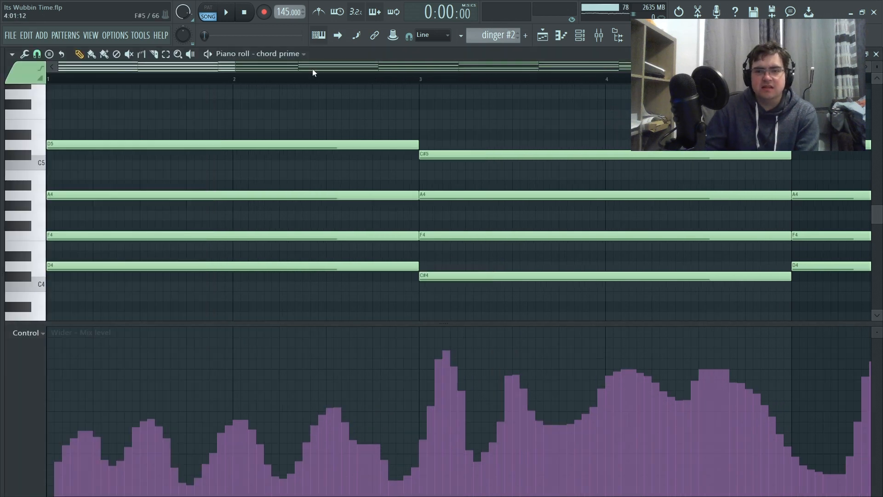
left_click_drag(190, 70, 136, 84)
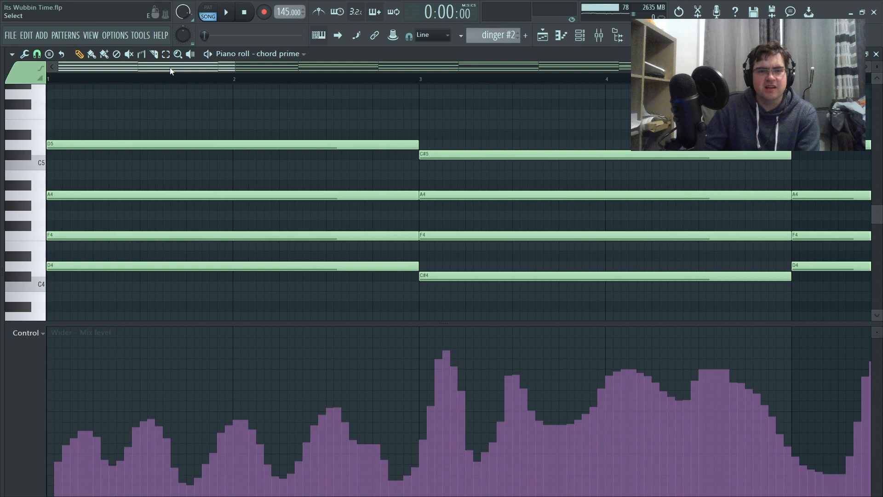
Examine the chord progression in order from bar 5 to bar 15, and close the piano roll.
left_click_drag(170, 70, 335, 79)
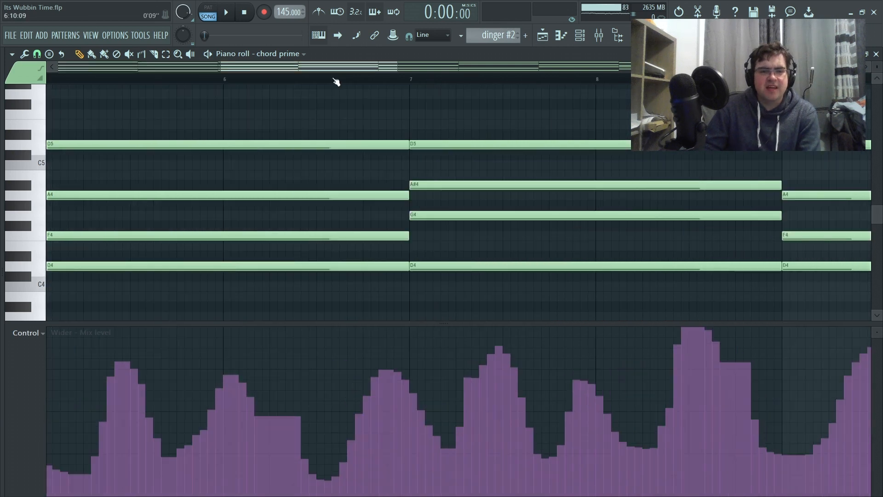
left_click_drag(288, 75, 310, 152)
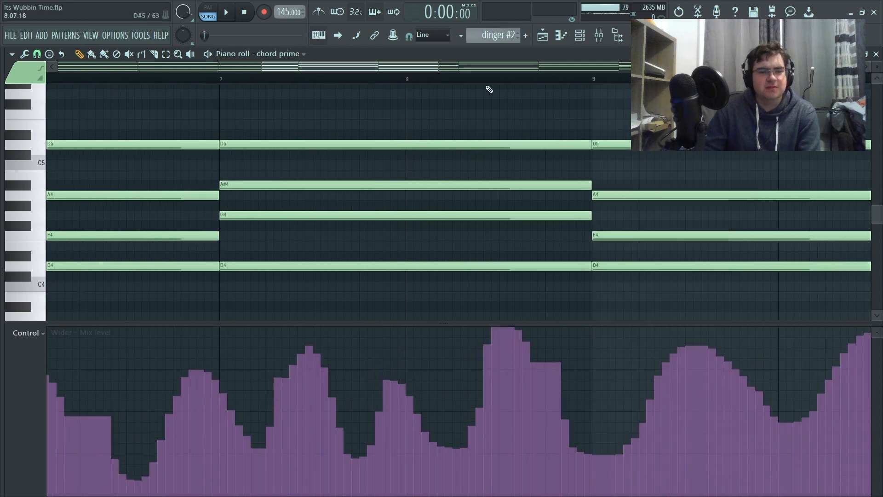
left_click_drag(353, 72, 430, 81)
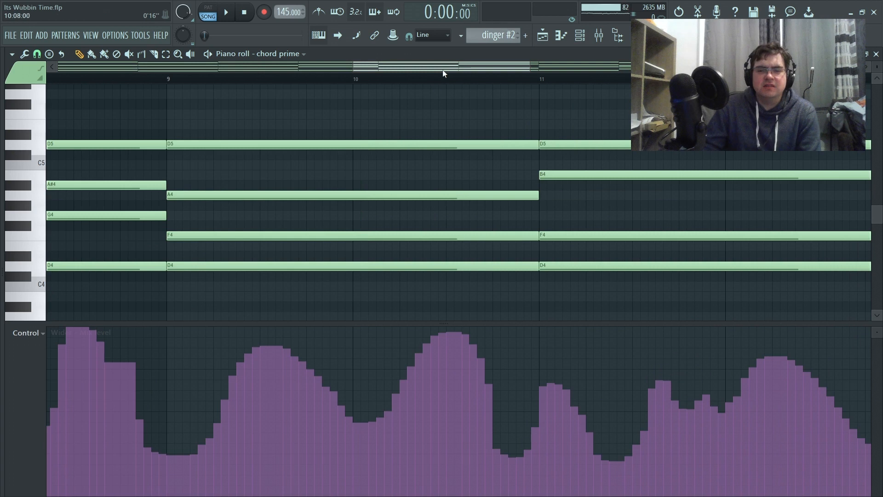
left_click_drag(444, 74, 551, 85)
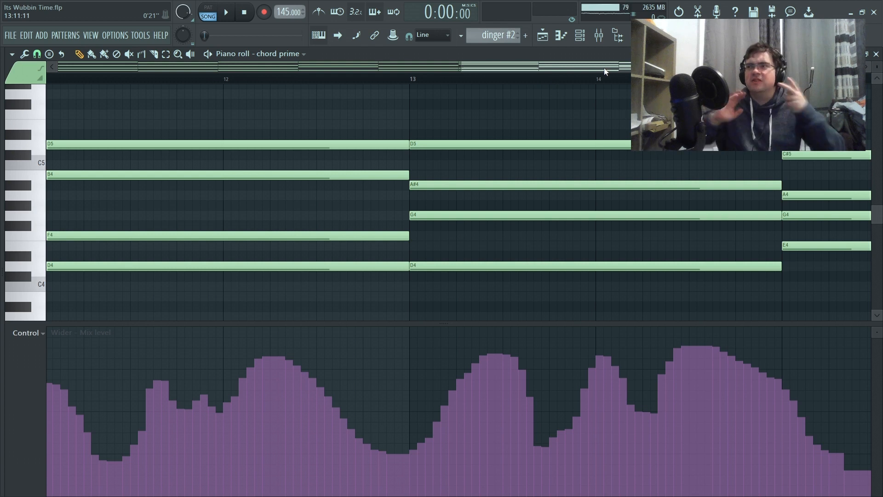
left_click(875, 54)
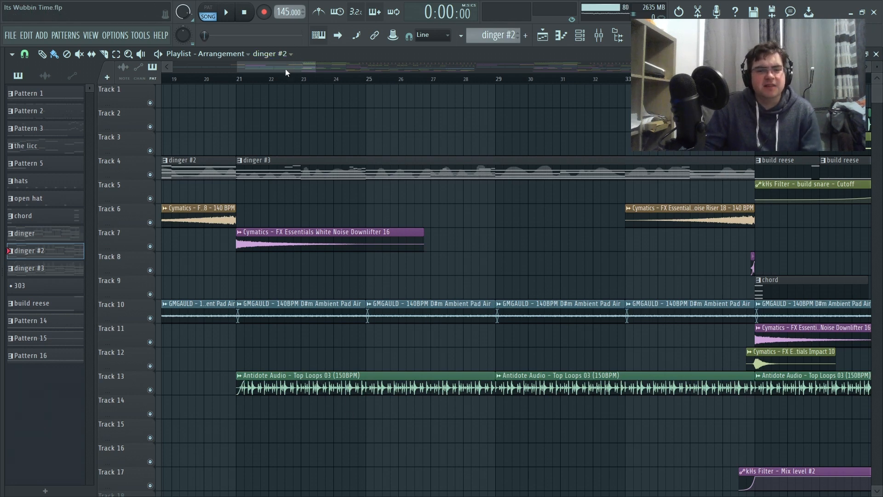
Review the playlist from the dinger #3 section at bar 25 through the build-up ending at bar 49.
left_click_drag(285, 68, 308, 93)
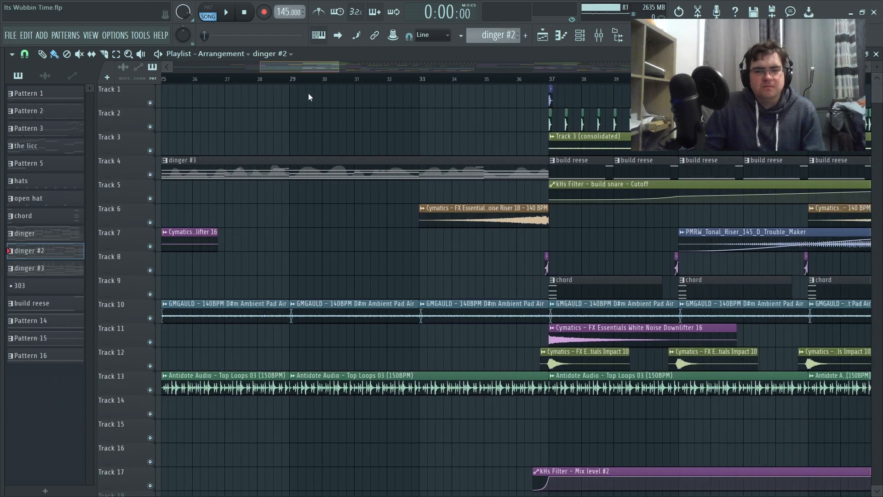
scroll(321, 98, "right", 4)
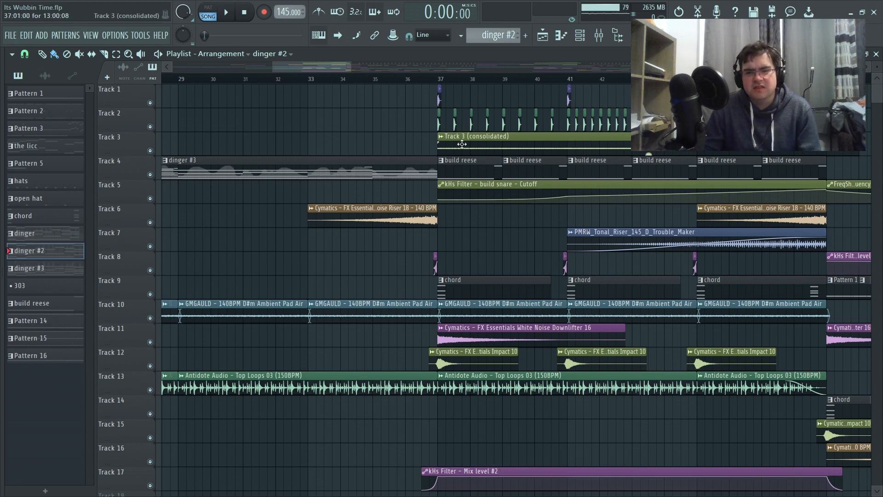
left_click_drag(302, 67, 327, 73)
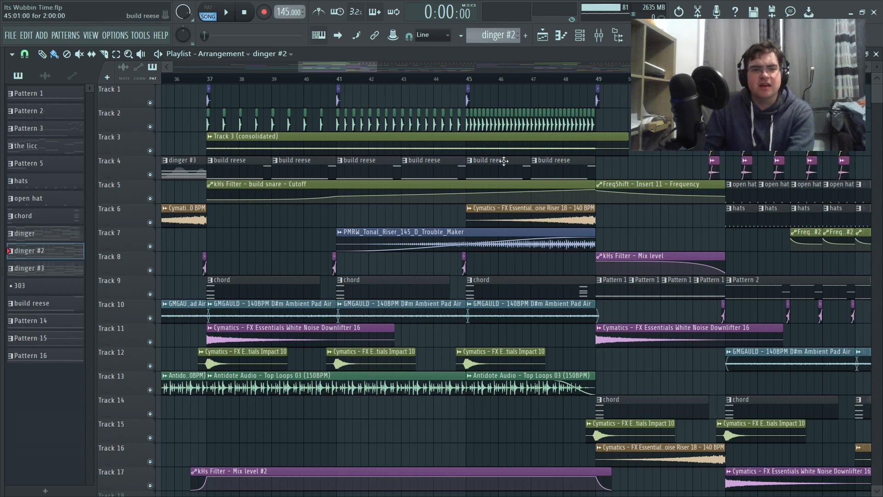
Mark bars 49 to 53 as a time selection to review the section before the first drop, and clear the selection.
left_click_drag(340, 71, 366, 76)
left_click(363, 78)
left_click_drag(362, 78, 491, 78)
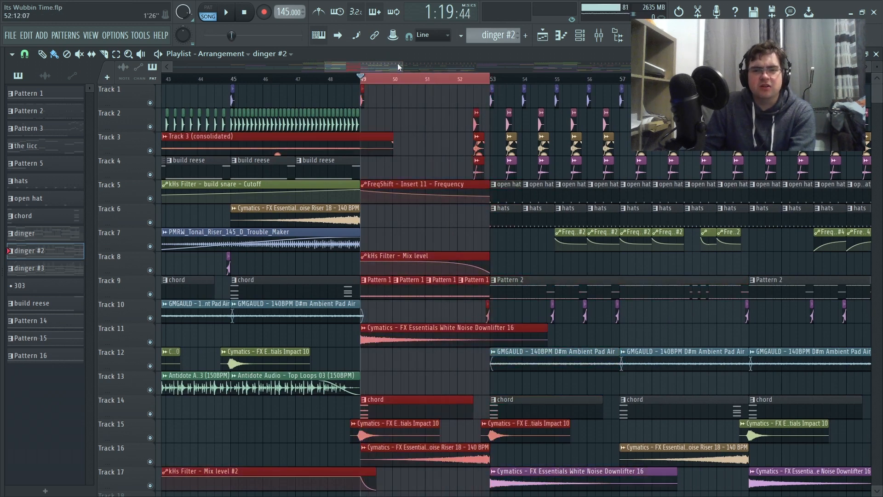
left_click_drag(360, 67, 372, 70)
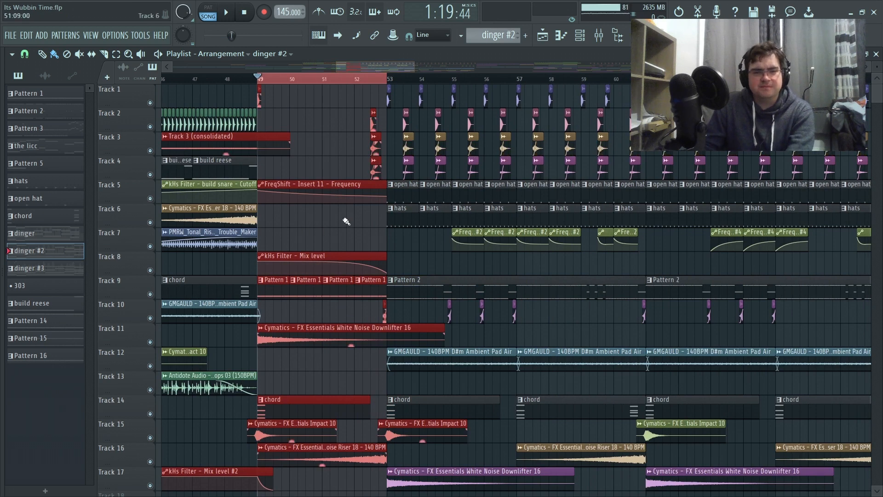
left_click(344, 84)
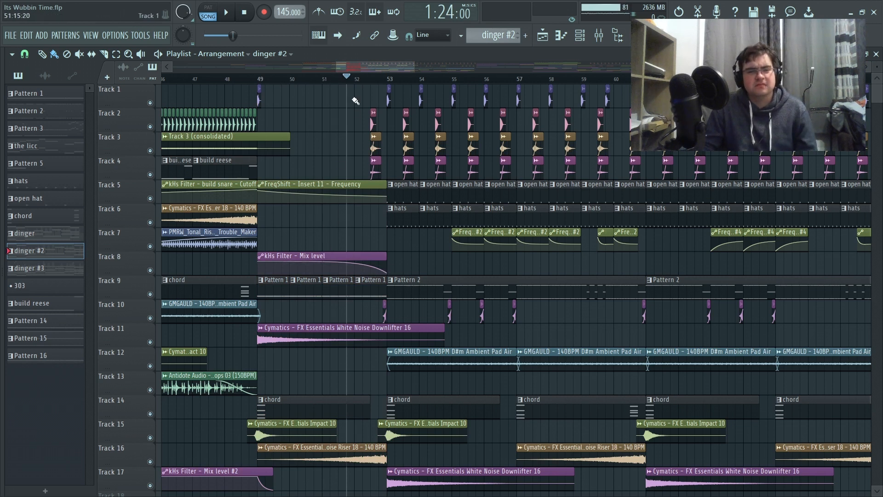
Examine the second build-up between bars 101 and 113, and go back to the last part of the first drop before bar 85.
left_click_drag(358, 69, 560, 90)
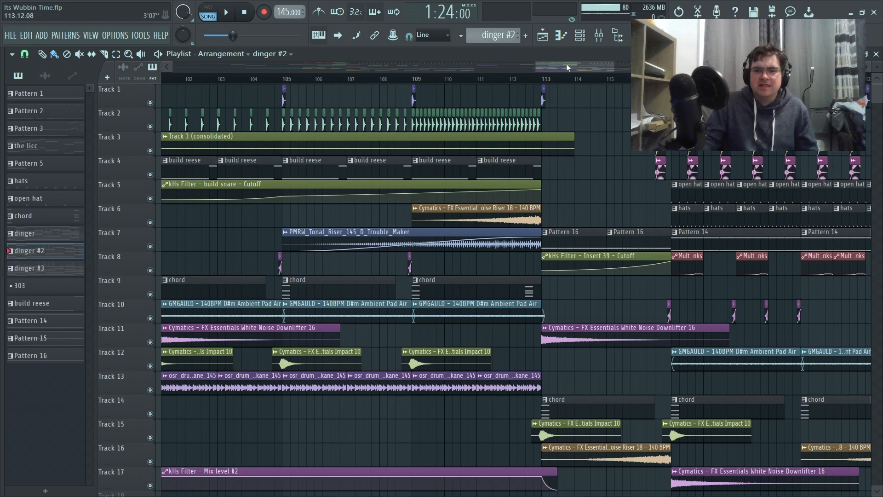
scroll(557, 73, "right", 1)
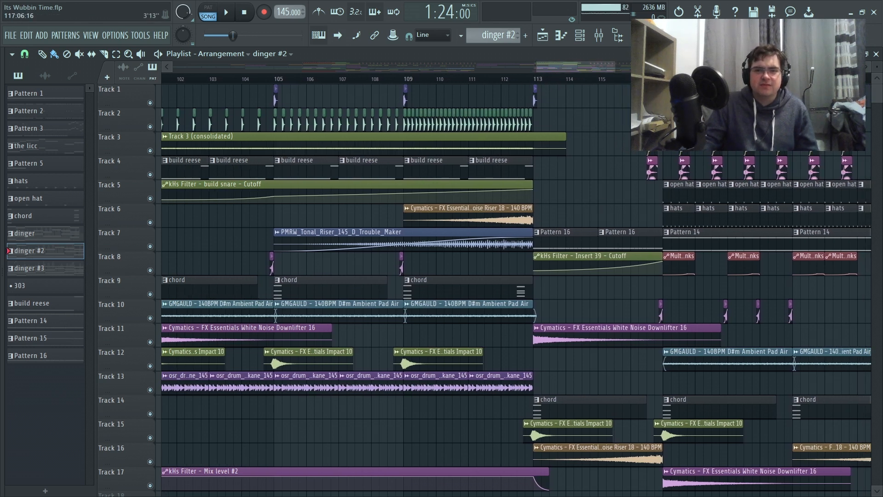
left_click_drag(598, 68, 589, 68)
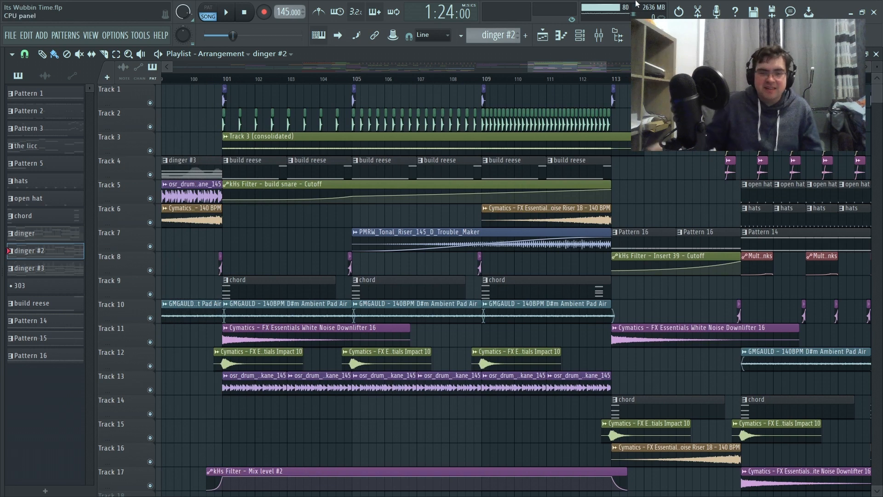
left_click_drag(588, 70, 484, 32)
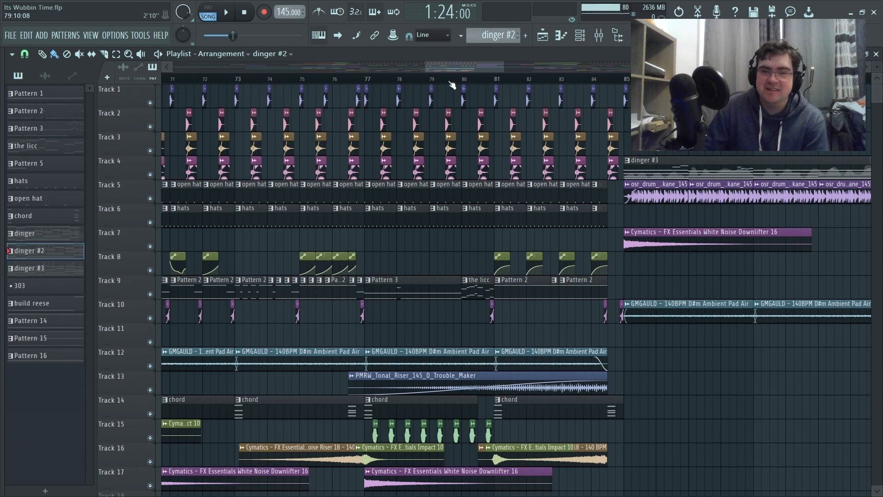
left_click_drag(451, 64, 457, 63)
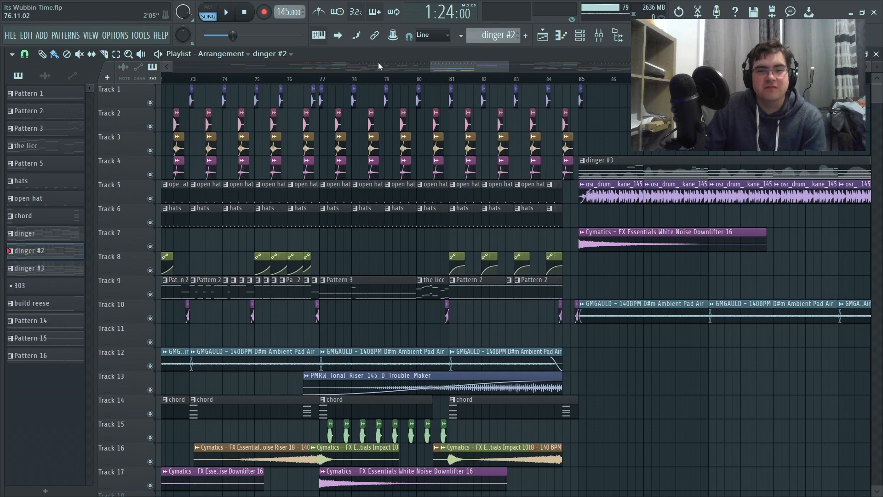
Review the second drop from its final bars before the dinger #2 outro back to its lead-in at bar 113.
left_click_drag(458, 68, 679, 95)
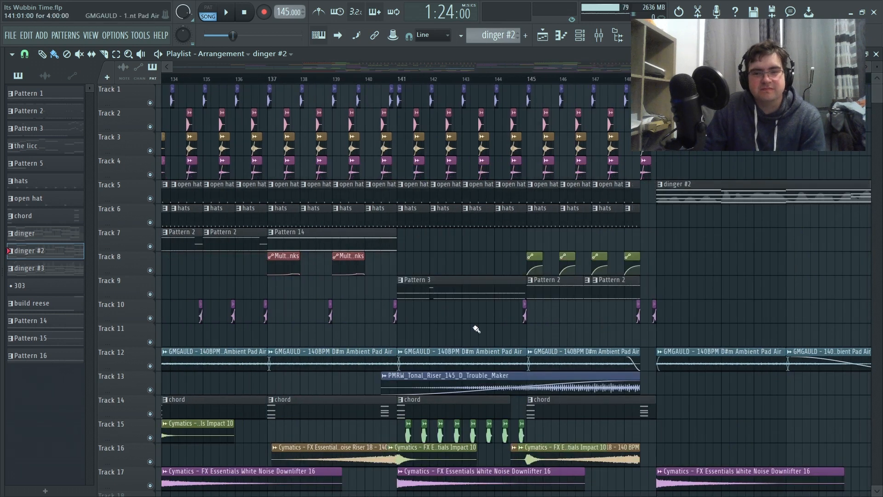
mouse_move(401, 85)
left_mouse_down()
mouse_move(658, 83)
mouse_move(403, 81)
left_mouse_up()
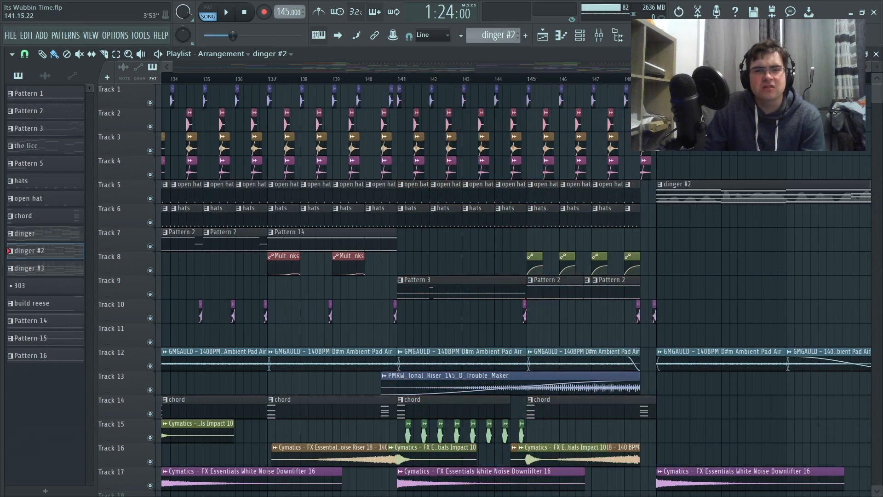
mouse_move(689, 67)
left_mouse_down()
mouse_move(625, 68)
mouse_move(682, 67)
left_mouse_up()
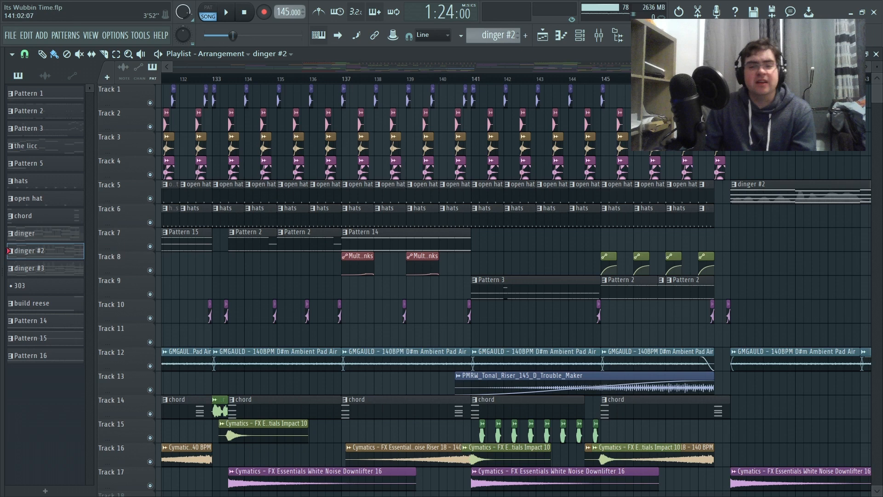
scroll(626, 86, "left", 5)
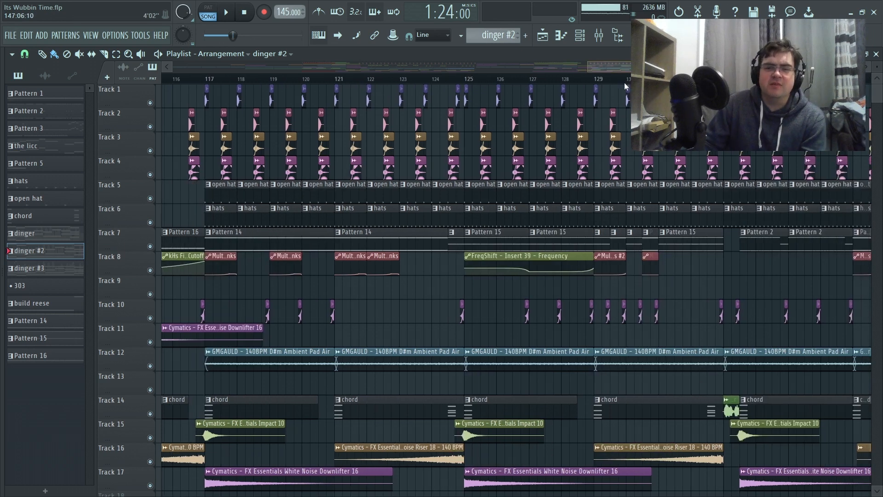
scroll(625, 85, "left", 1)
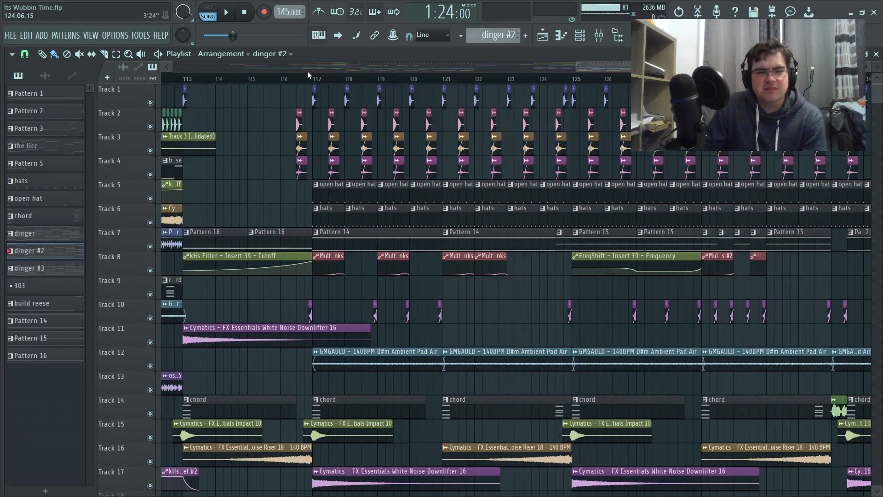
Select Pattern 14 from its Track 7 clip at bar 117 and bring the channel rack to the front to view its channels.
left_click(332, 232)
left_click(866, 54)
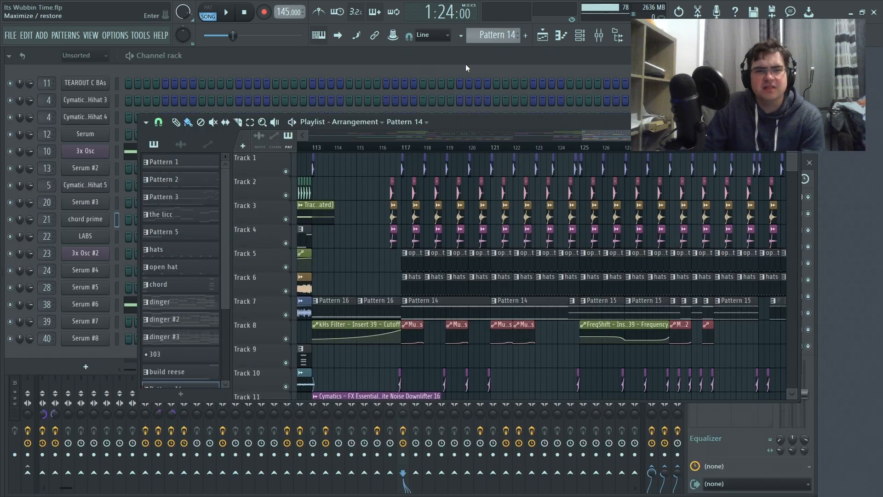
left_click(422, 64)
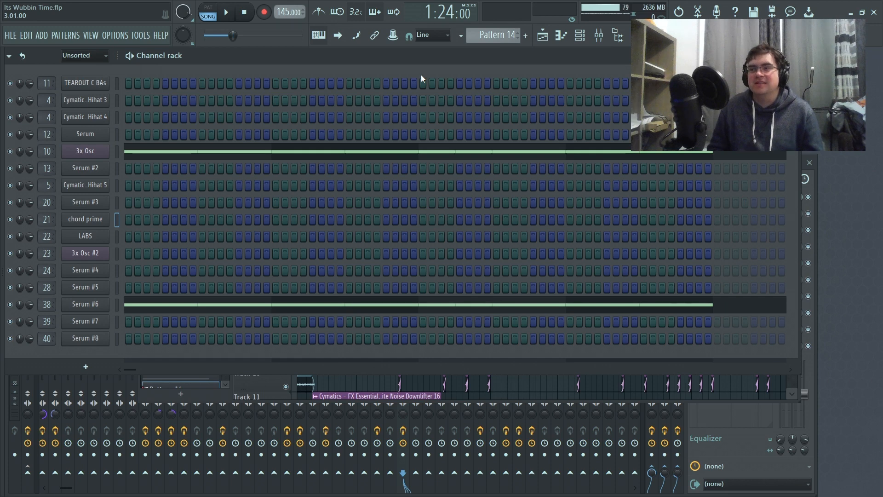
Bring the playlist back to the front and maximize it.
left_click(772, 399)
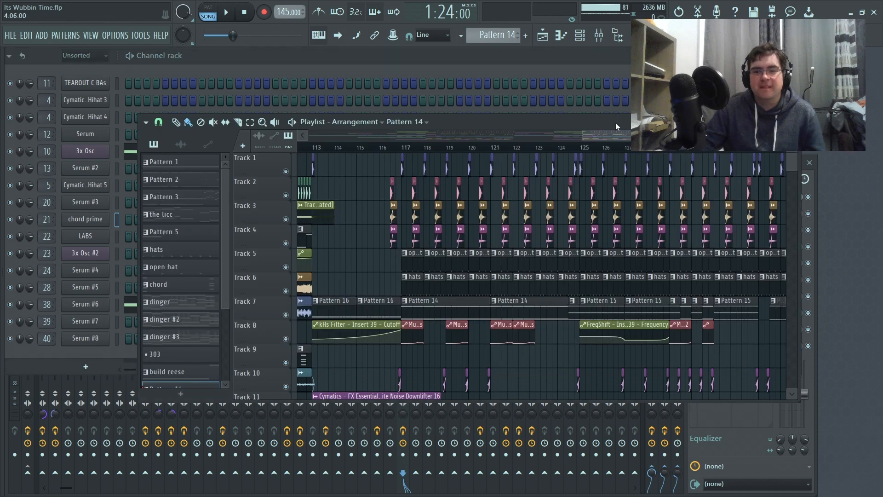
left_click_drag(616, 122, 581, 93)
left_click(747, 93)
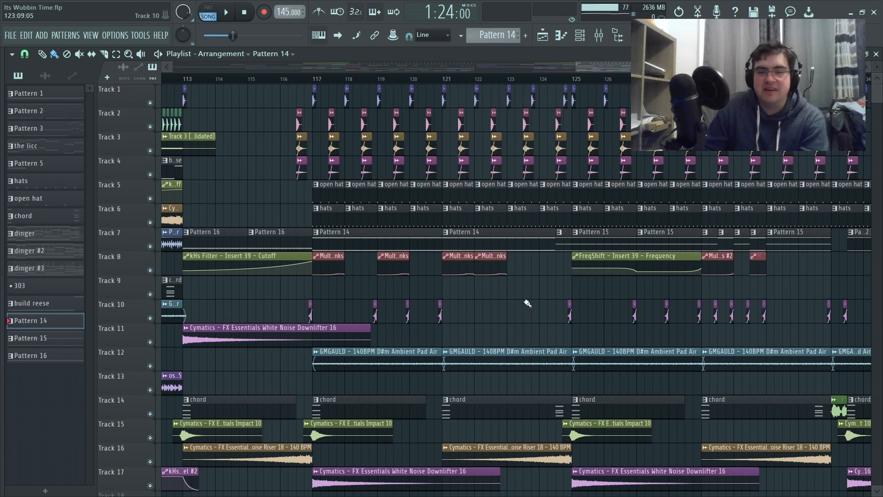
Compare the second drop's layers from bar 117 with the end of the first drop before bar 85.
scroll(528, 303, "down", 1)
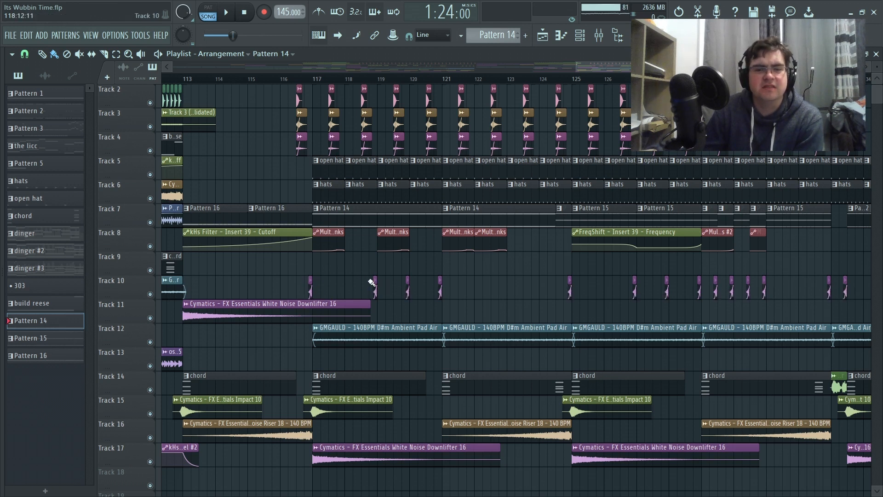
left_click_drag(617, 70, 482, 83)
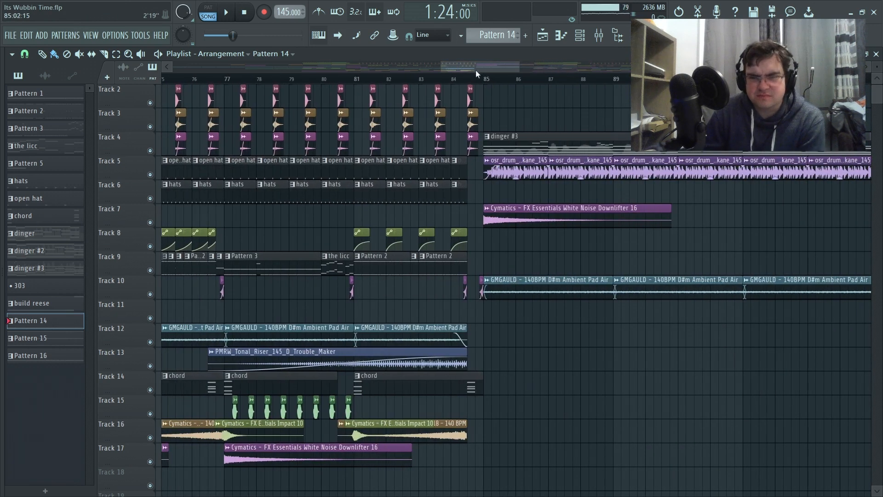
left_click_drag(470, 69, 614, 88)
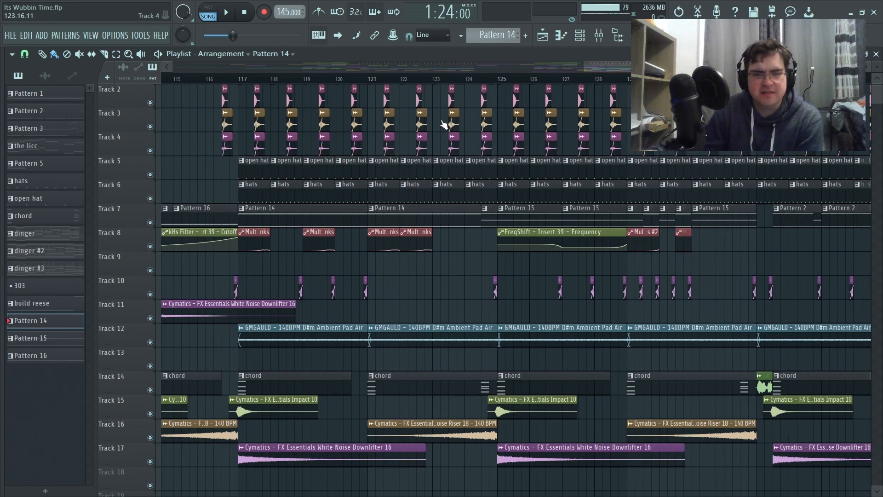
Review the zoomed-out arrangement from the intro through both drops to the dinger #2 outro.
left_click_drag(611, 69, 699, 76)
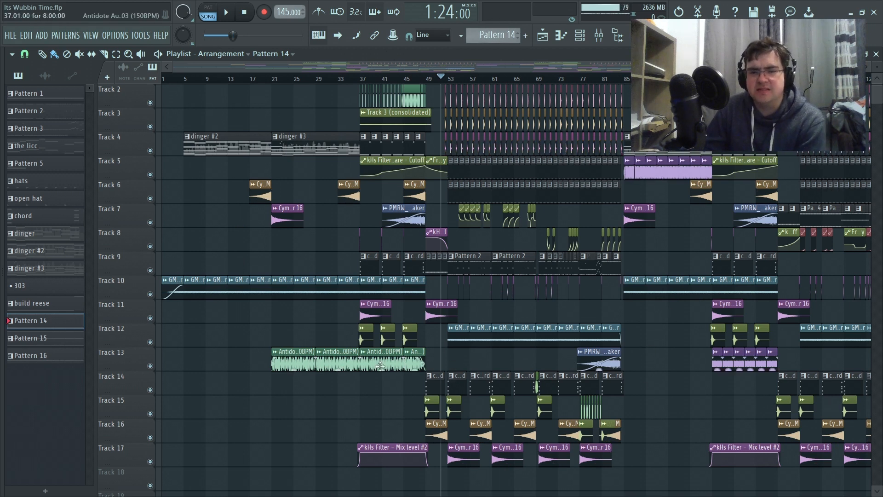
left_click_drag(474, 68, 620, 71)
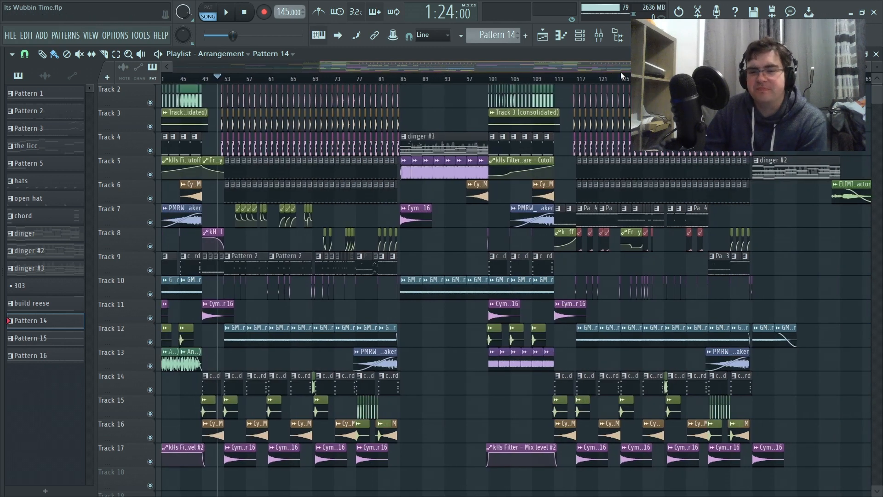
left_click_drag(620, 72, 679, 72)
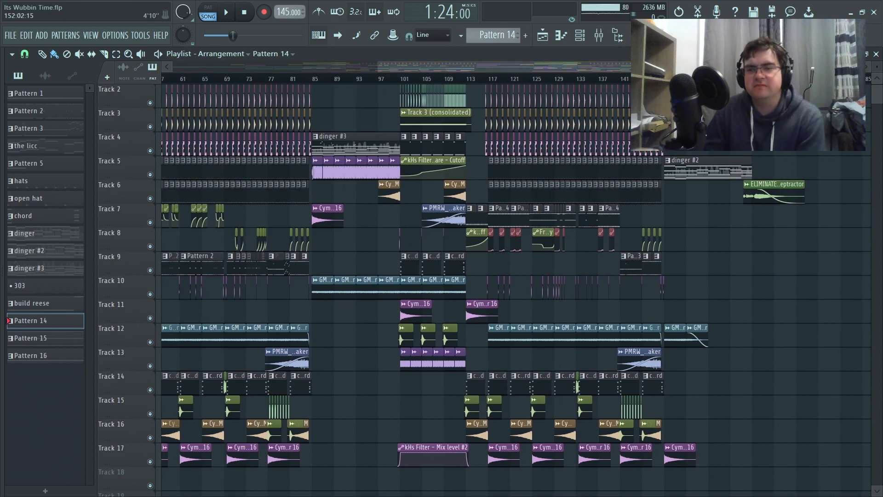